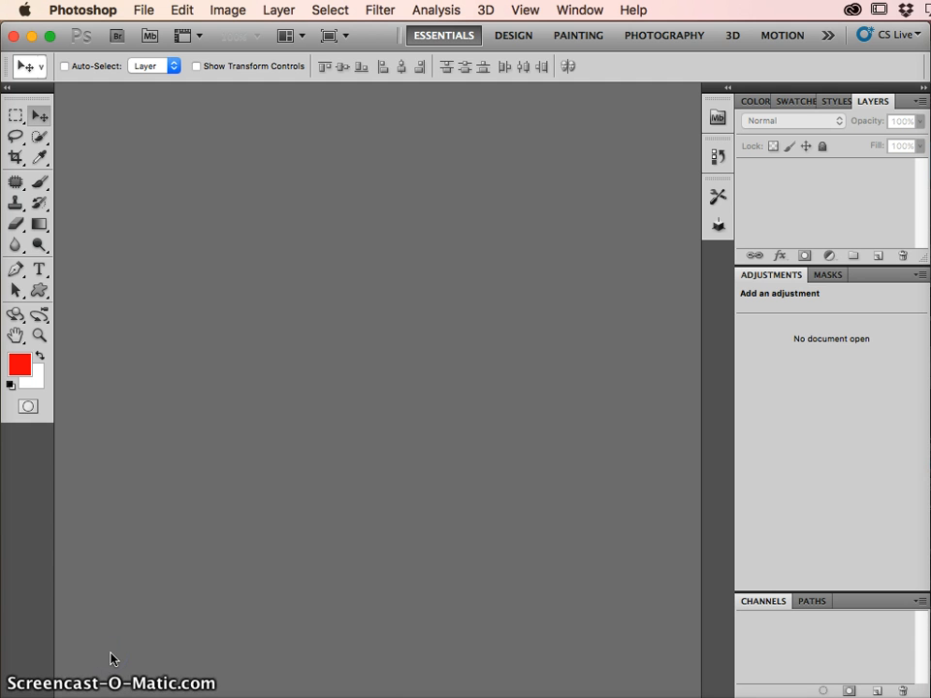
- Create a new 1600 x 1200 pixel Web document at 72 pixels/inch with a white background
{"action": "key", "text": "super+n"}
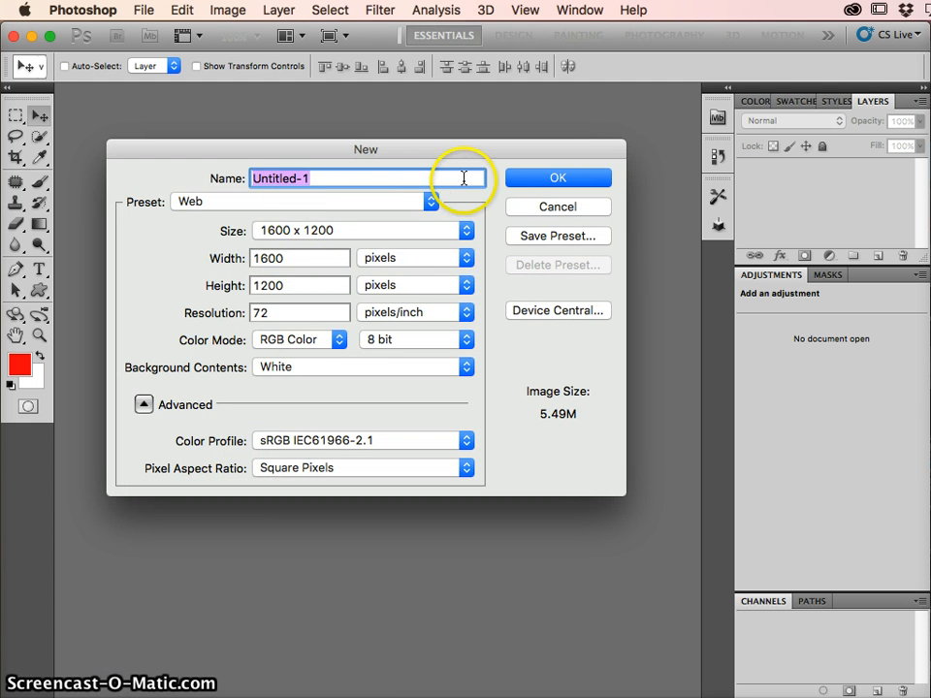
{"action": "left_click", "coordinate": [559, 178]}
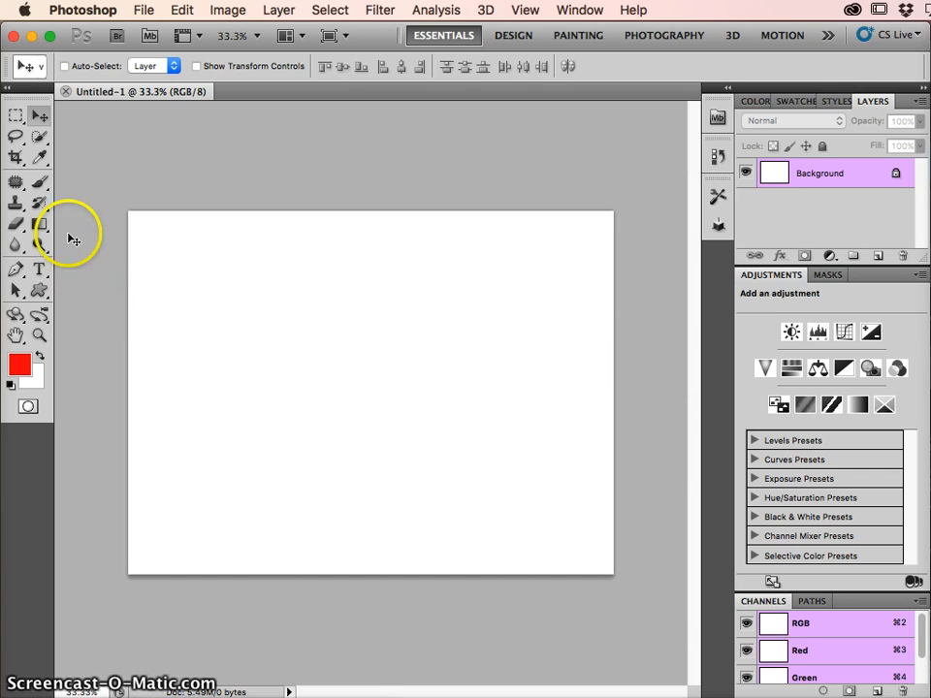
{"action": "left_click", "coordinate": [8, 90]}
{"action": "left_click", "coordinate": [7, 89]}
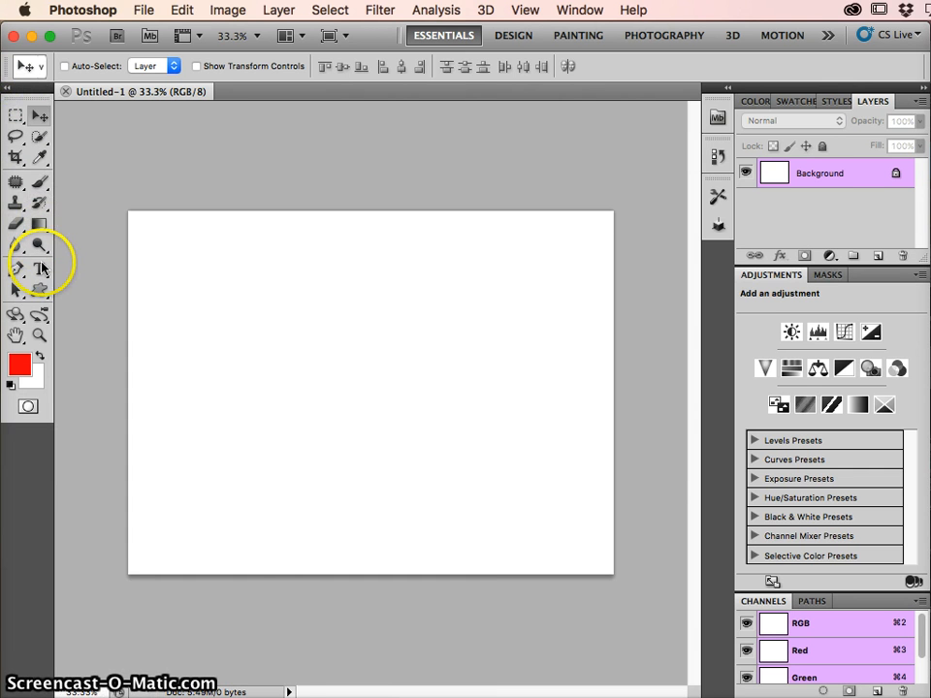
- Activate the Custom Shape tool and choose the Recycle 2 shape
{"action": "left_click", "coordinate": [39, 290]}
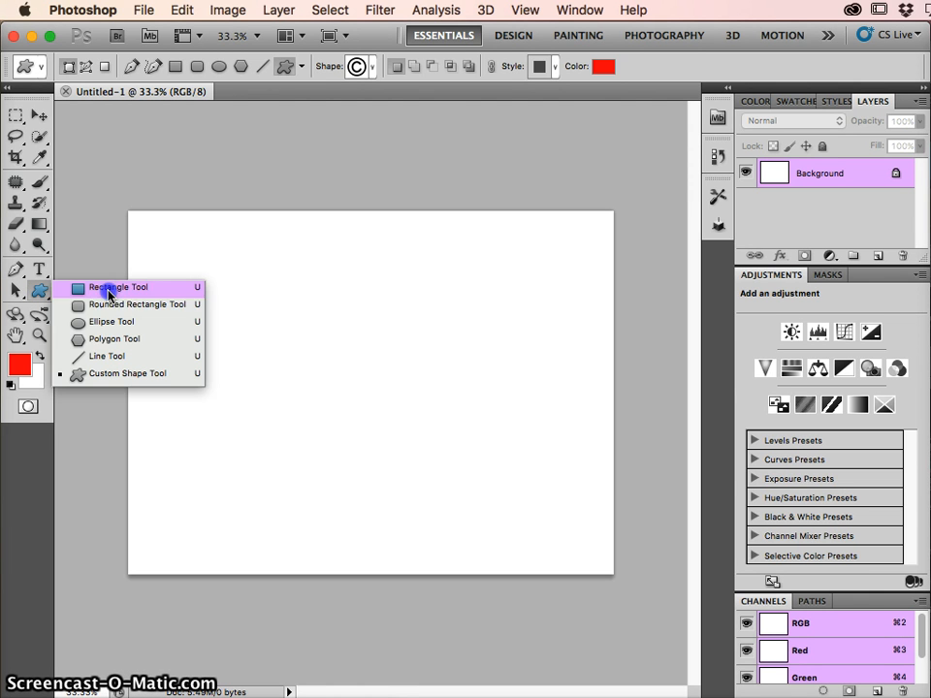
{"action": "left_click", "coordinate": [78, 376]}
{"action": "left_click", "coordinate": [377, 67]}
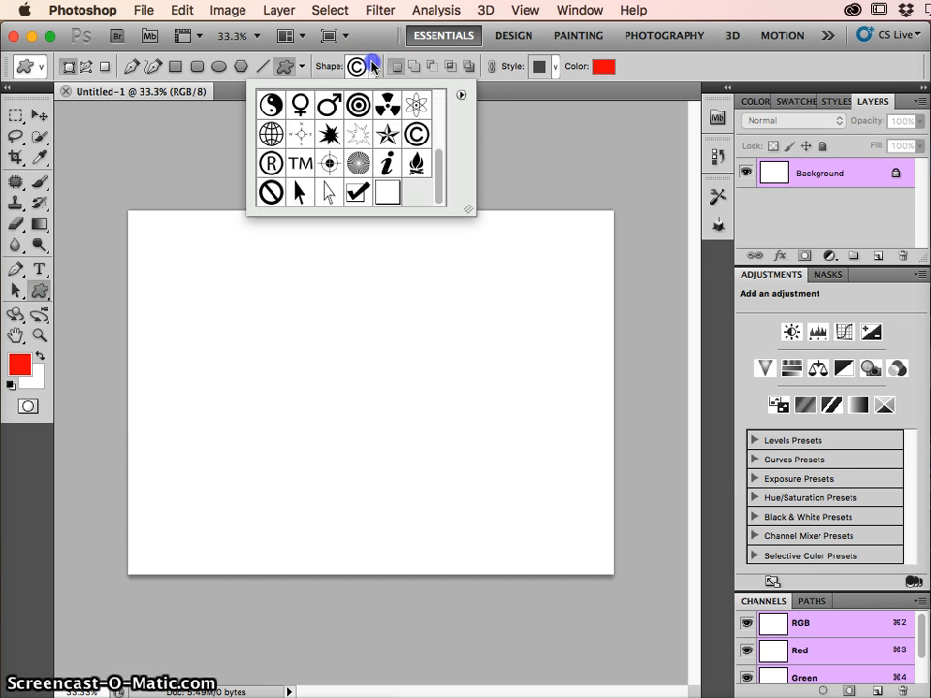
{"action": "left_click_drag", "start_coordinate": [442, 165], "coordinate": [448, 66]}
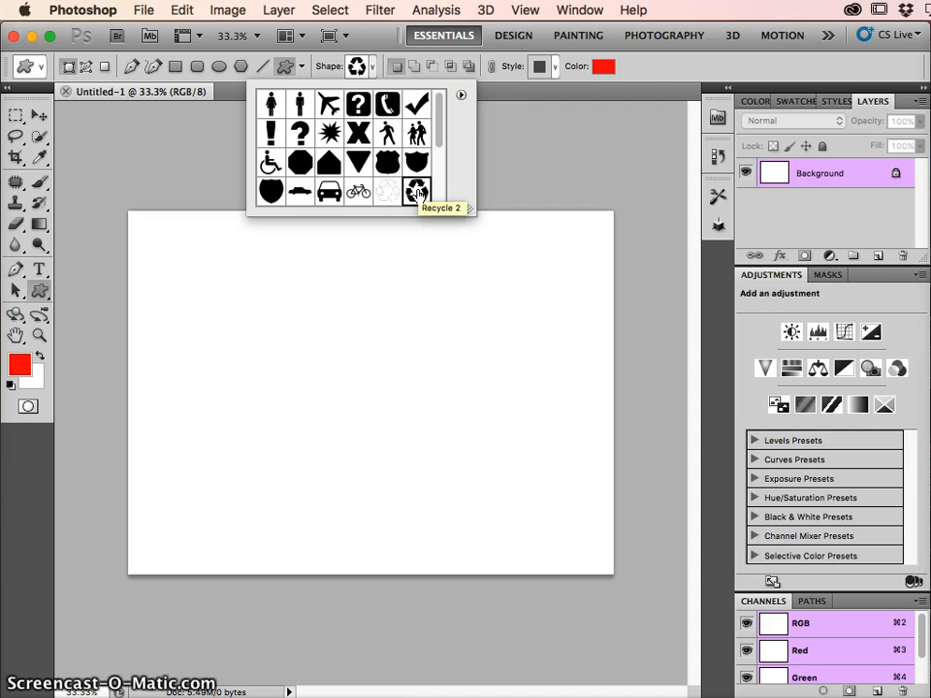
{"action": "left_click_drag", "start_coordinate": [442, 126], "coordinate": [458, 105]}
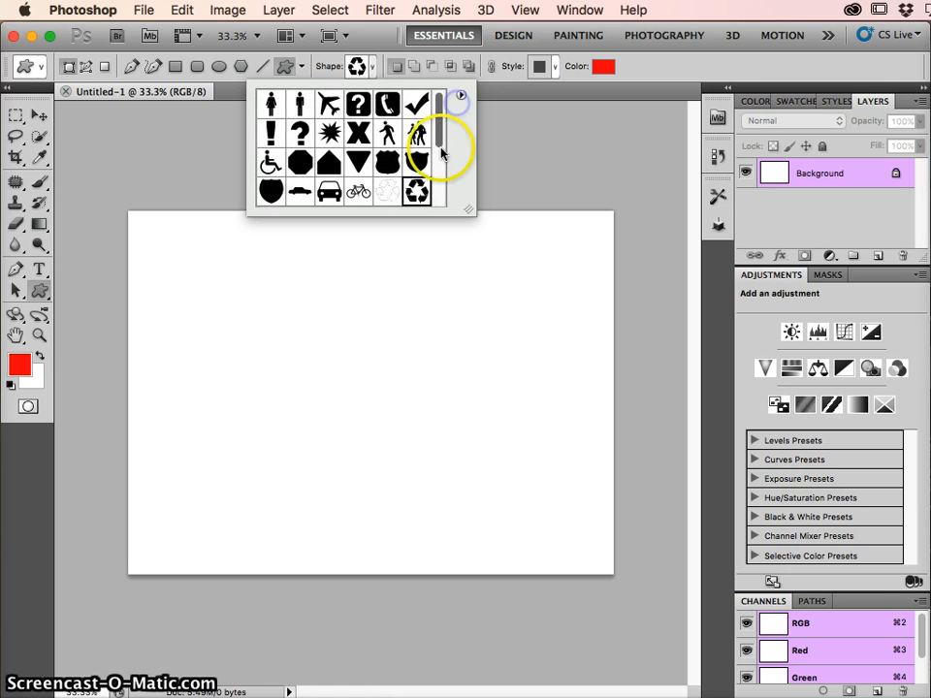
{"action": "left_click", "coordinate": [464, 97]}
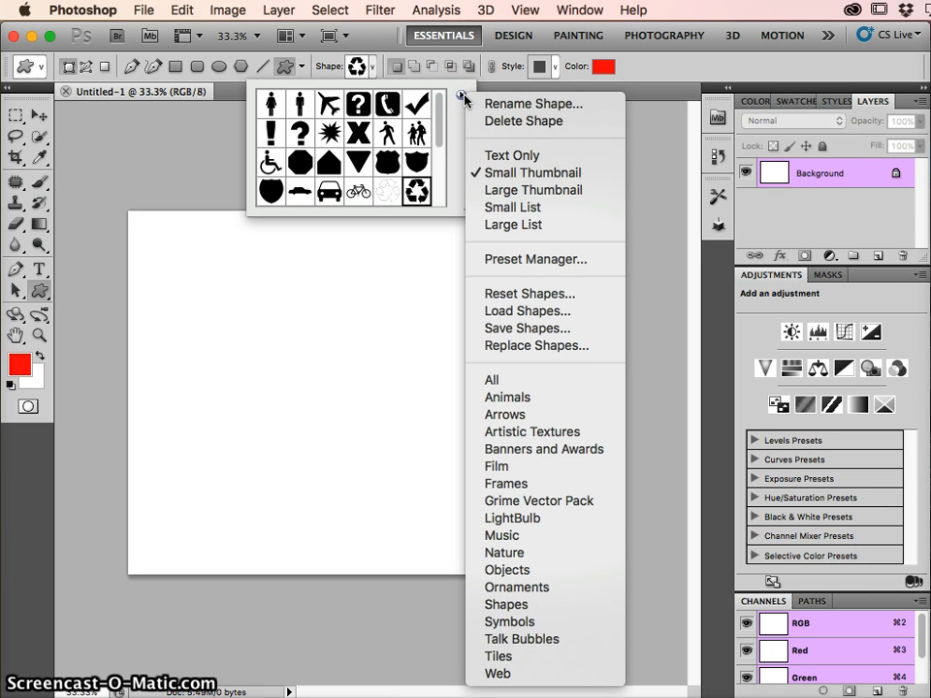
{"action": "left_click", "coordinate": [530, 474]}
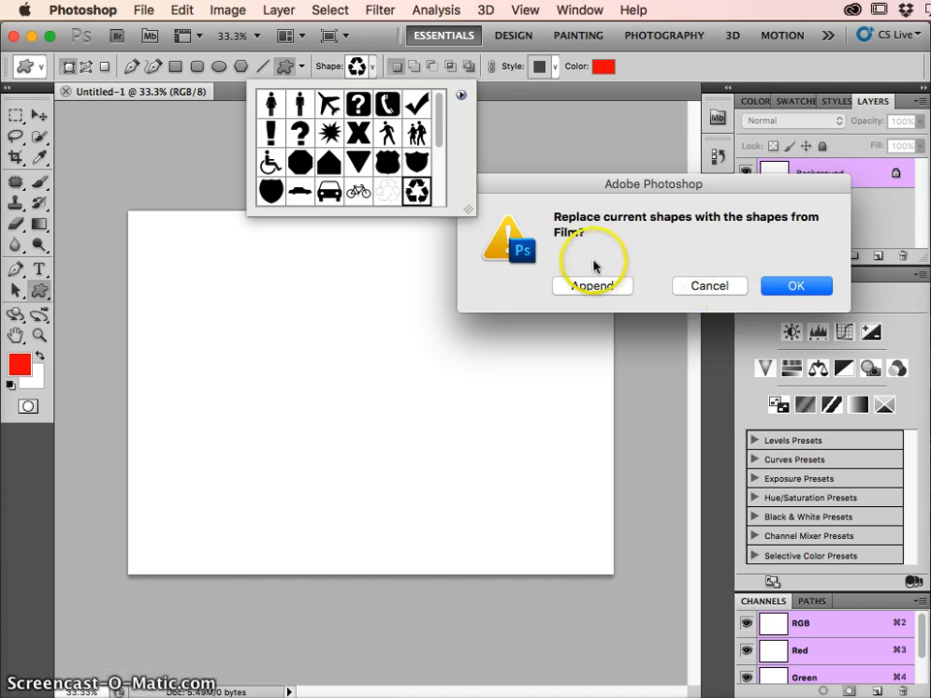
{"action": "left_click_drag", "start_coordinate": [440, 139], "coordinate": [448, 110]}
{"action": "left_click", "coordinate": [716, 287]}
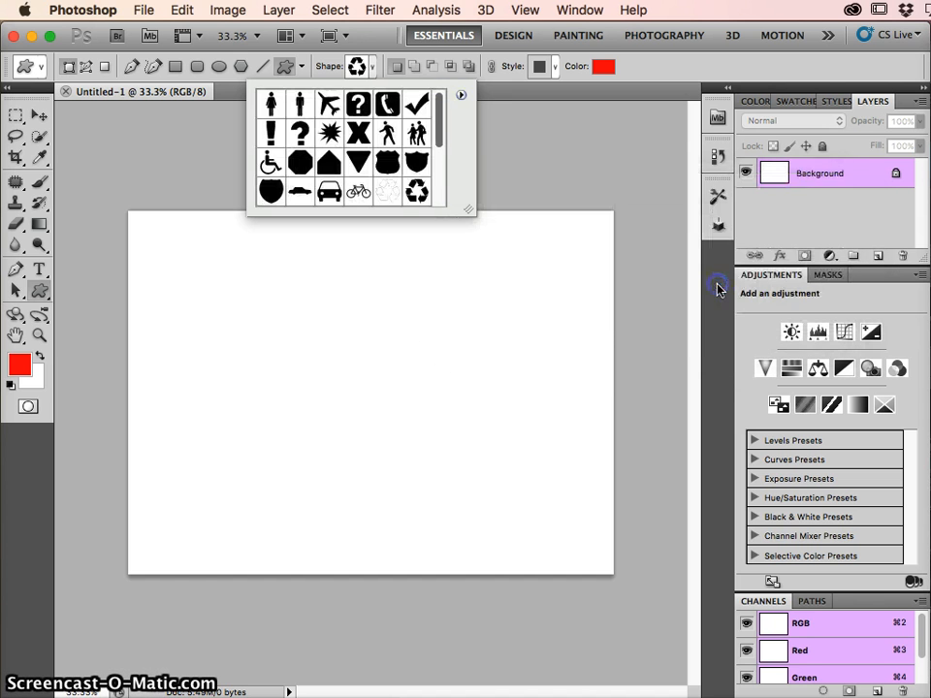
- Draw a red Recycle 2 shape in the upper-left part of the canvas
{"action": "left_click", "coordinate": [418, 191]}
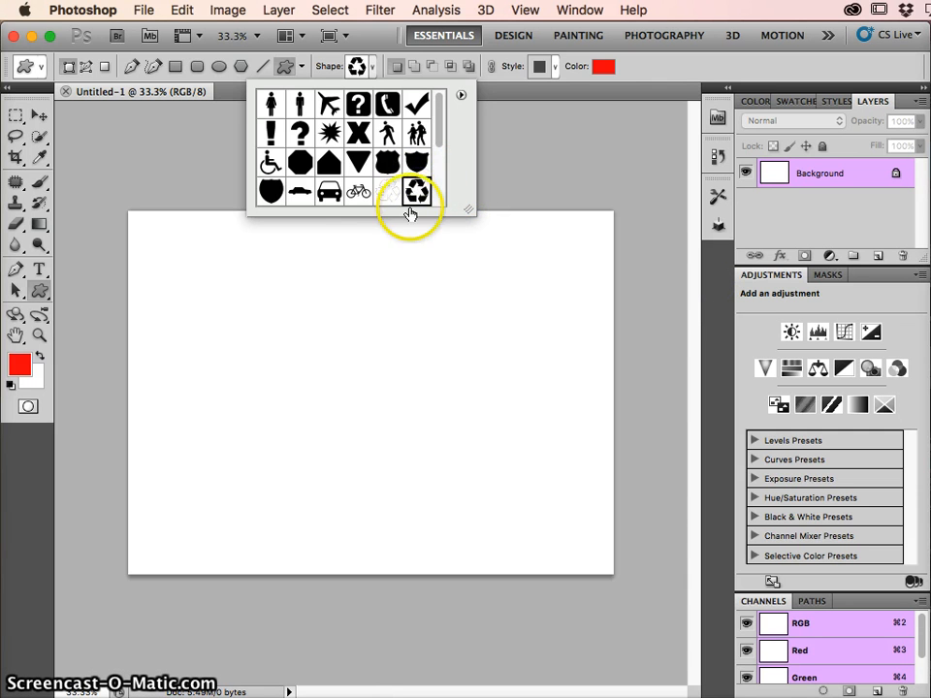
{"action": "left_click_drag", "start_coordinate": [219, 278], "coordinate": [308, 410]}
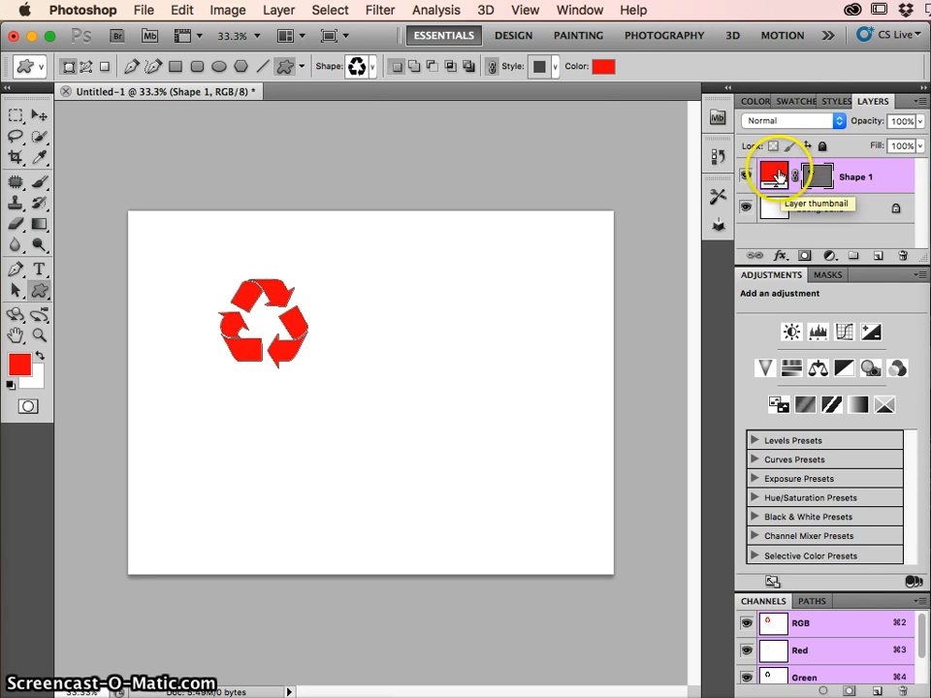
- Change the recycle shape layer's fill color to bright blue
{"action": "double_click", "coordinate": [773, 176]}
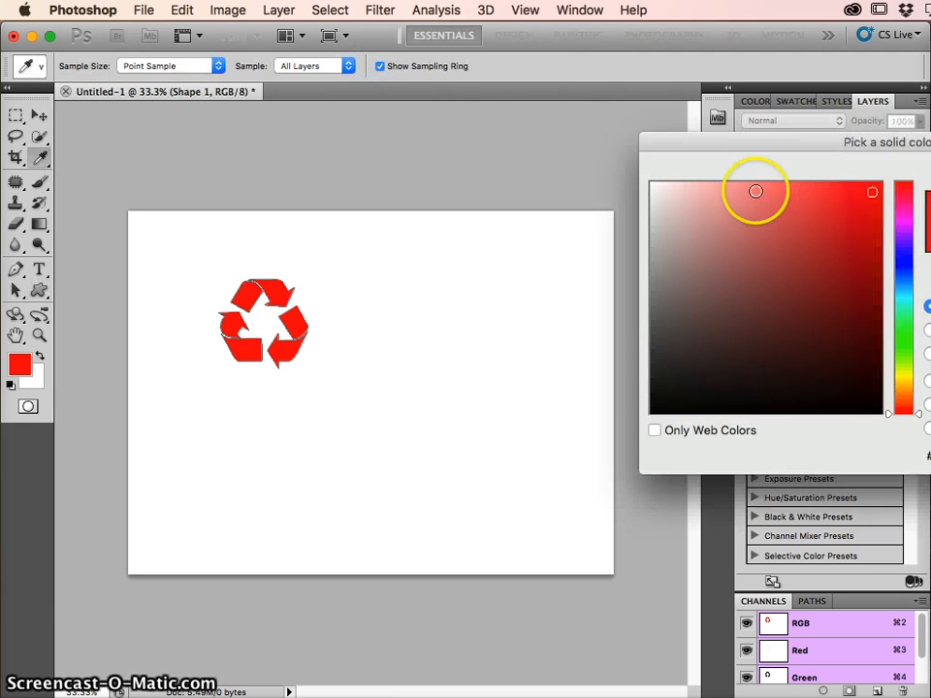
{"action": "left_click", "coordinate": [901, 264]}
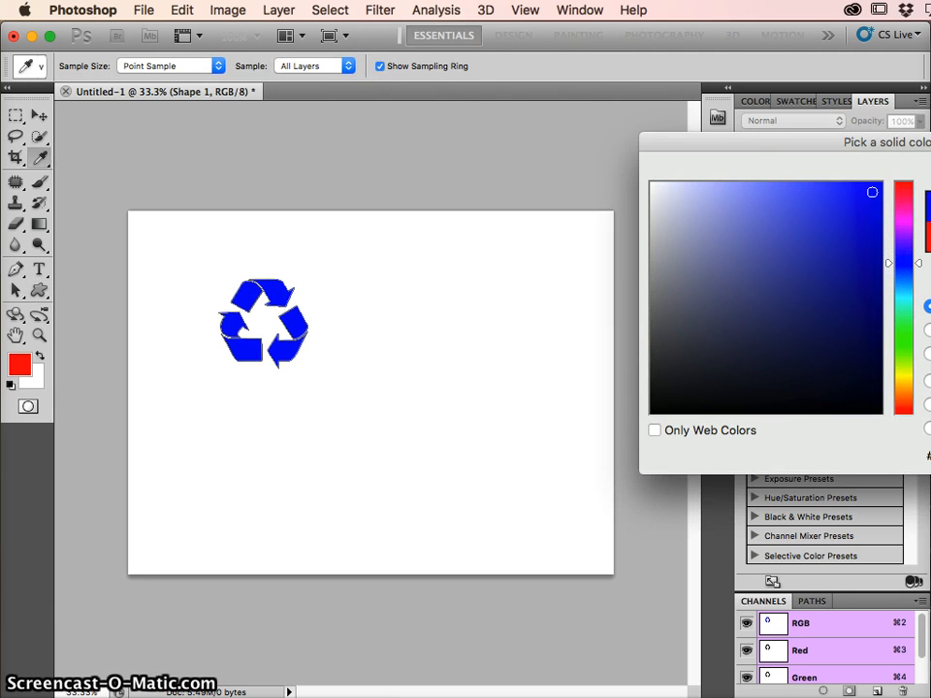
{"action": "key", "text": "Return"}
- Change the recycle shape layer's fill color to magenta
{"action": "double_click", "coordinate": [773, 175]}
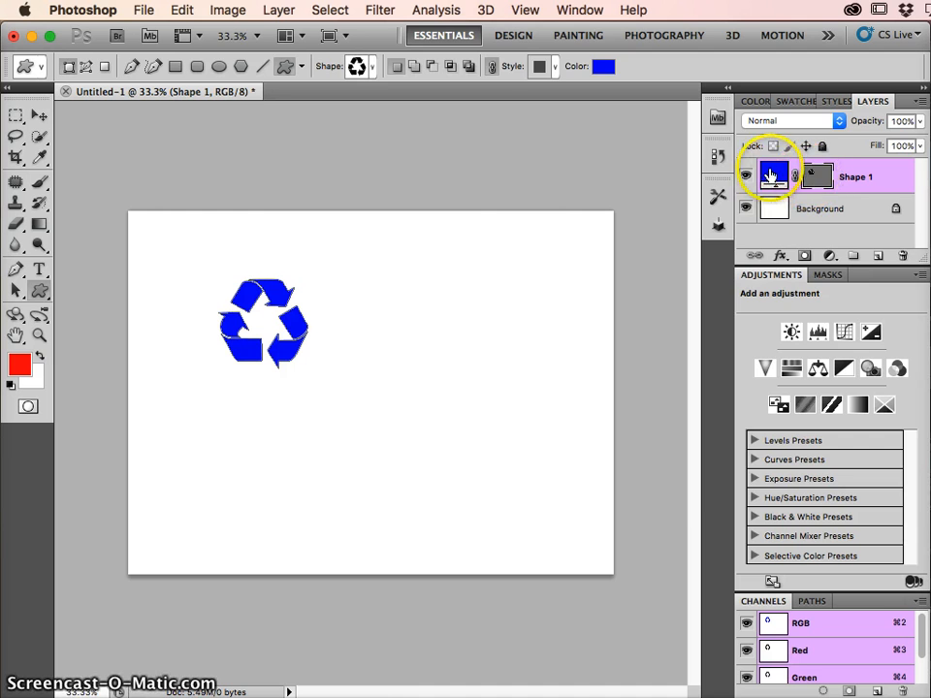
{"action": "left_click_drag", "start_coordinate": [900, 233], "coordinate": [903, 216]}
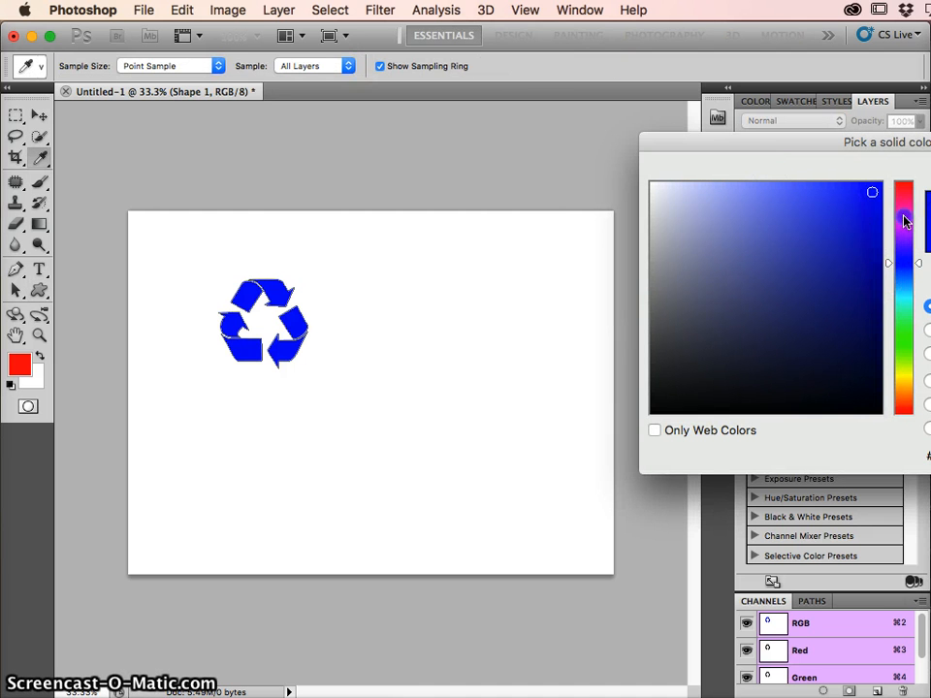
{"action": "key", "text": "Return"}
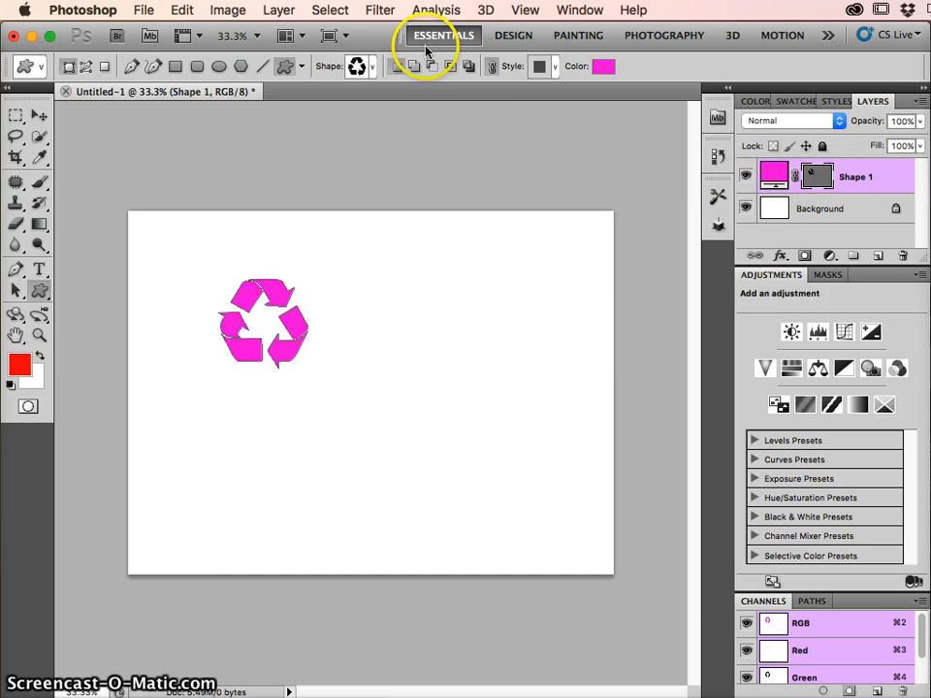
- Turn the recycle shape into a 3D object with Repoussé from its layer mask and tilt it to show its depth
{"action": "left_click", "coordinate": [485, 10]}
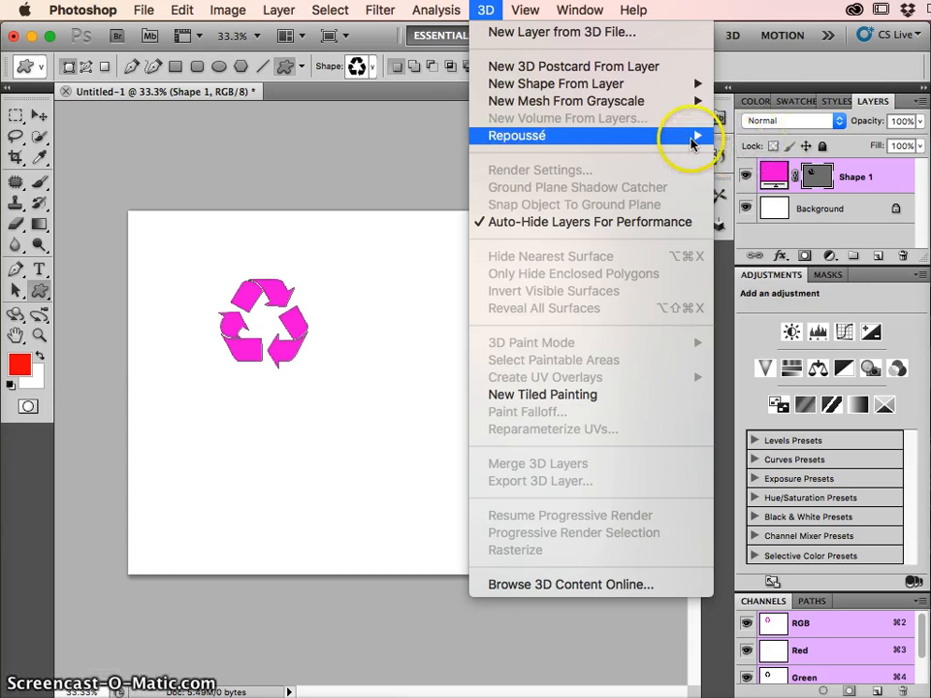
{"action": "mouse_move", "coordinate": [685, 136]}
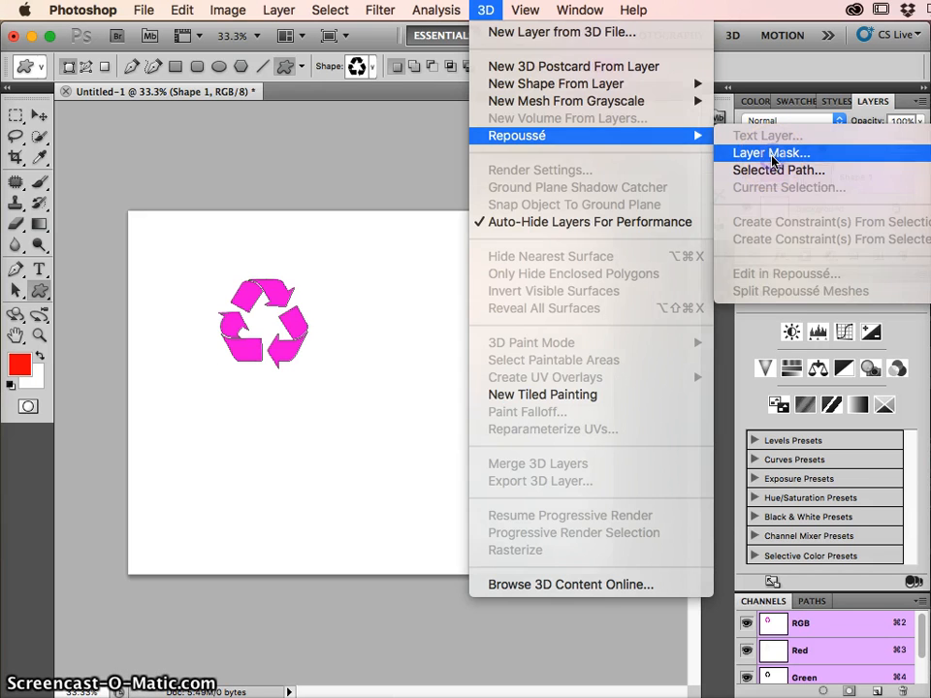
{"action": "left_click", "coordinate": [773, 153]}
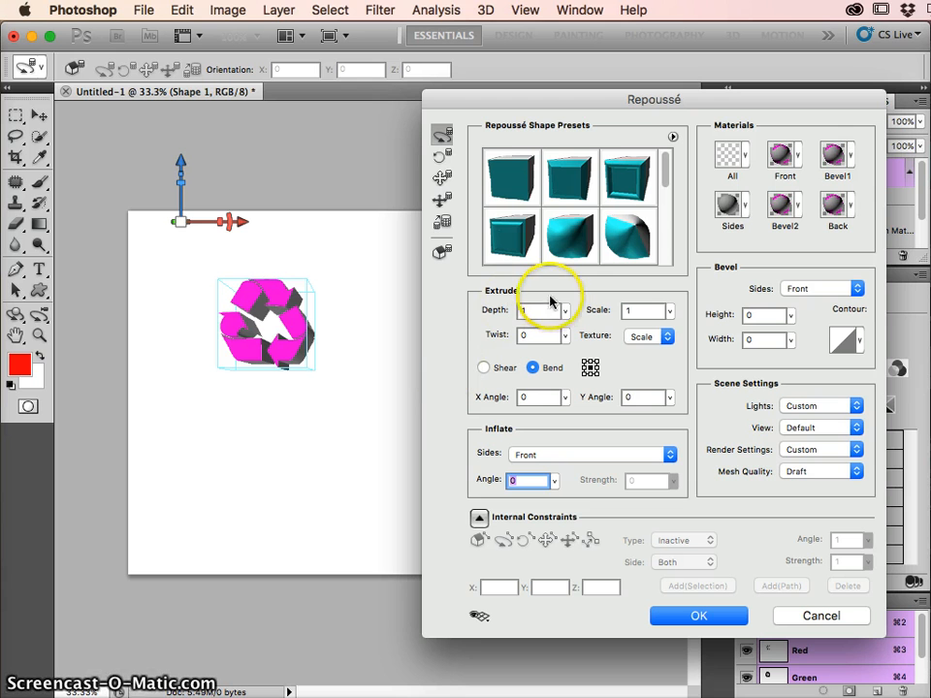
{"action": "left_click_drag", "start_coordinate": [322, 349], "coordinate": [293, 380]}
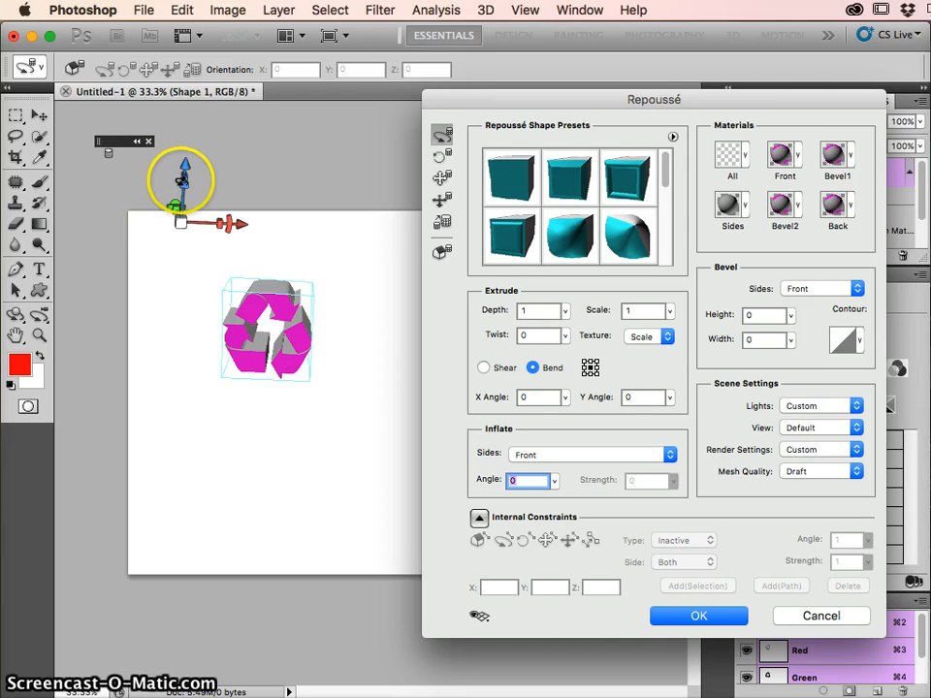
- Hide the 3D Axis and display it again
{"action": "left_click", "coordinate": [483, 615]}
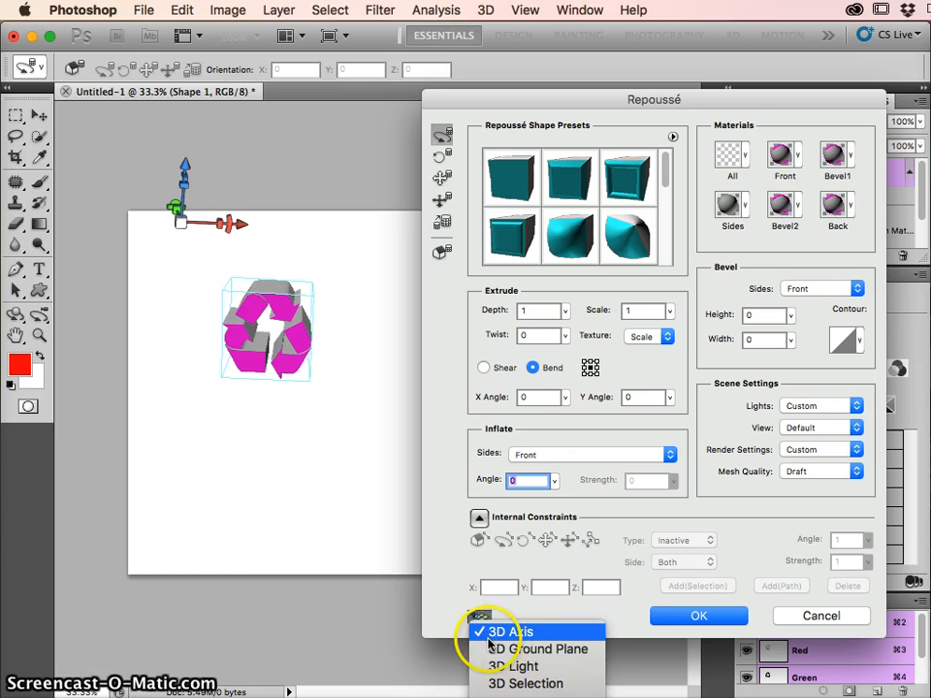
{"action": "left_click", "coordinate": [500, 633]}
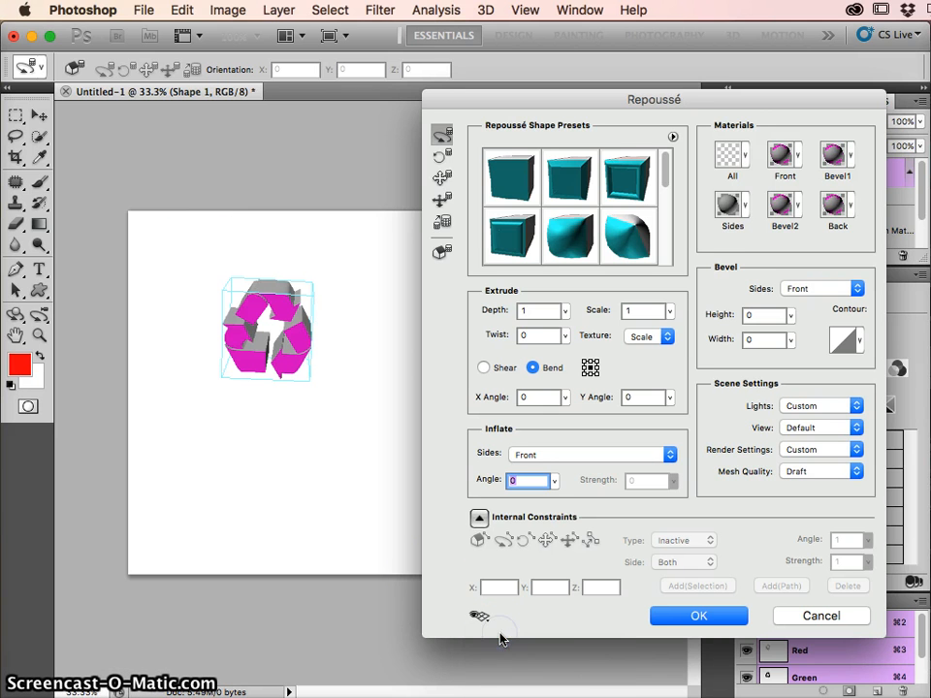
{"action": "left_click", "coordinate": [481, 617]}
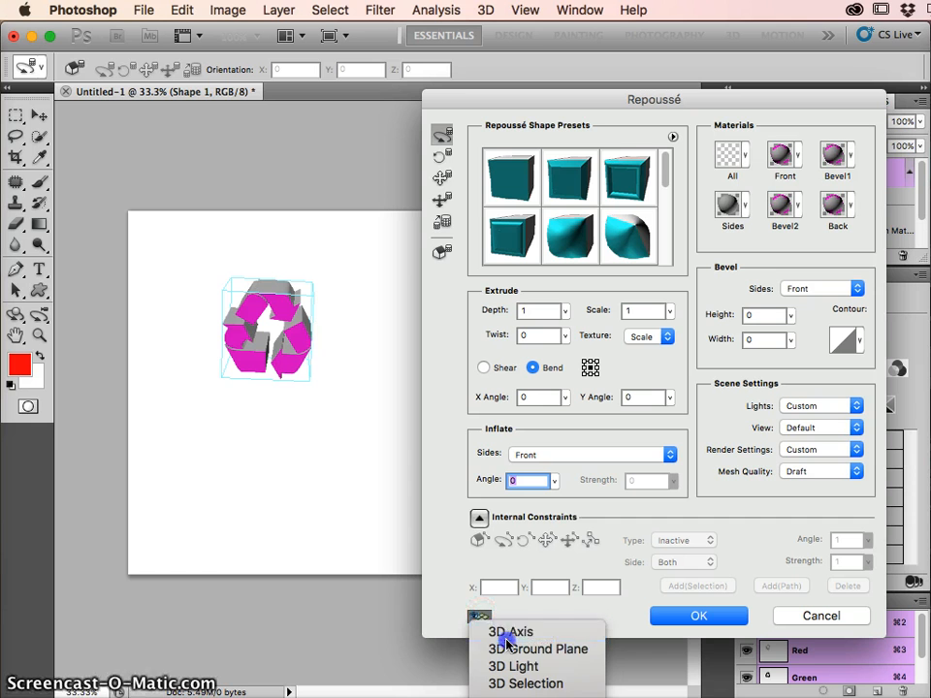
{"action": "left_click", "coordinate": [506, 631]}
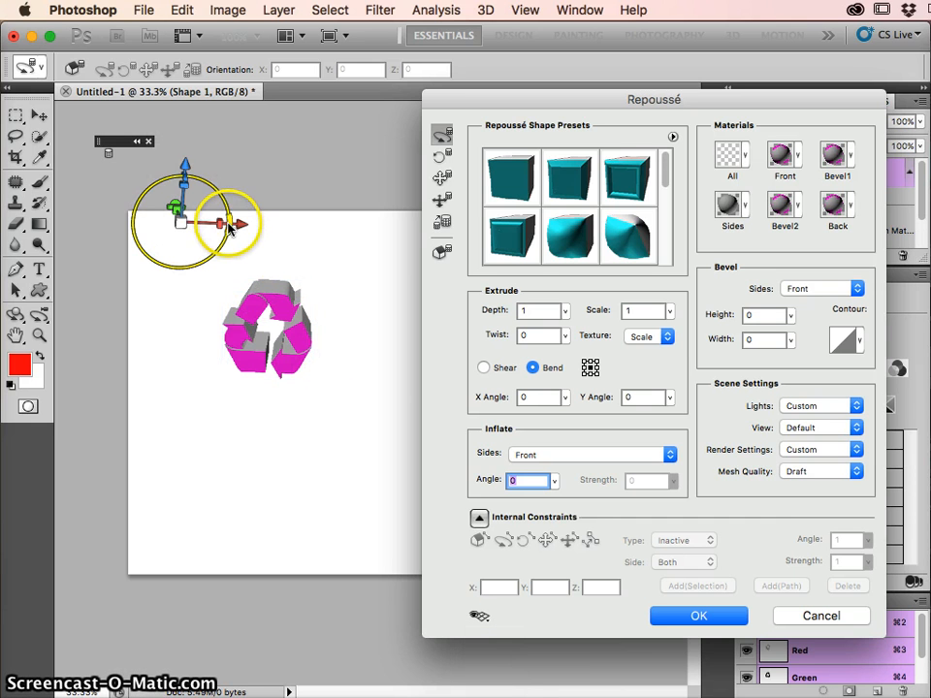
- Rotate the 3D recycle object so that its front and extruded sides are both in view
{"action": "mouse_move", "coordinate": [231, 222]}
{"action": "left_mouse_down"}
{"action": "mouse_move", "coordinate": [191, 169]}
{"action": "mouse_move", "coordinate": [220, 234]}
{"action": "left_mouse_up"}
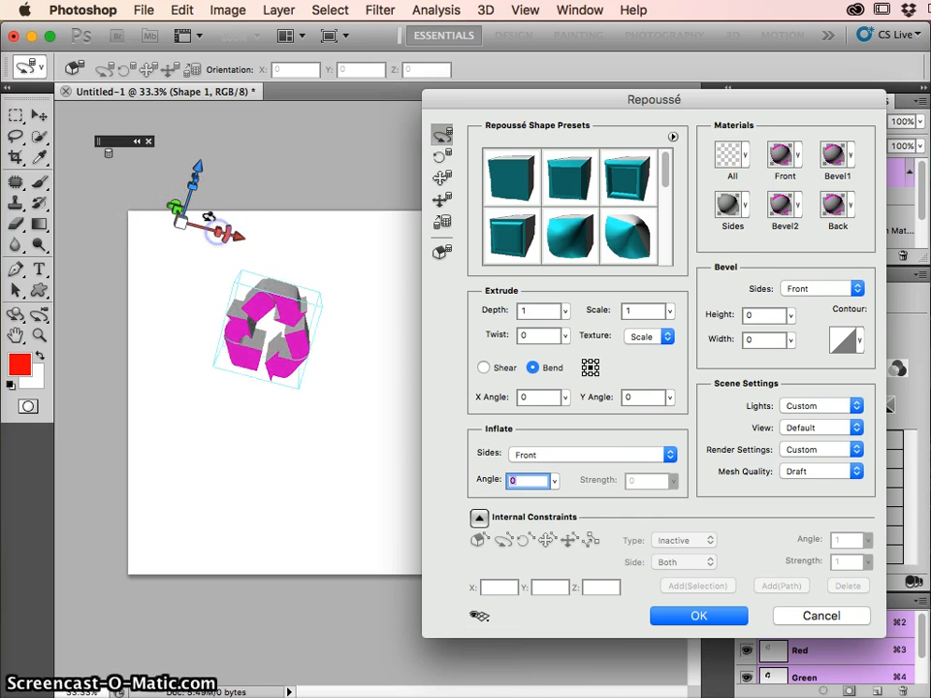
{"action": "left_click_drag", "start_coordinate": [193, 178], "coordinate": [192, 178]}
{"action": "left_click_drag", "start_coordinate": [326, 369], "coordinate": [342, 335]}
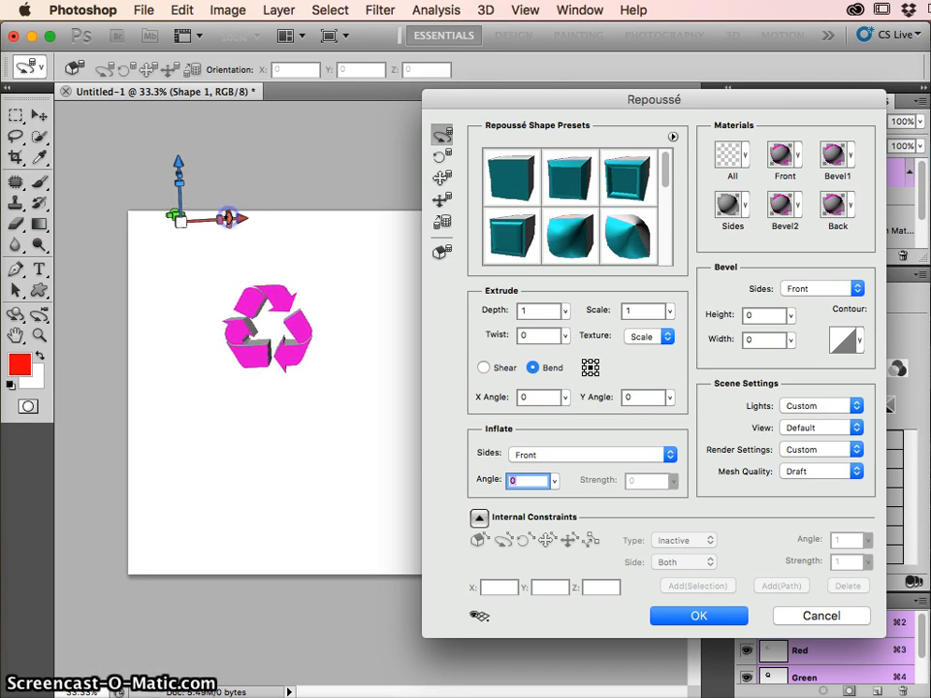
{"action": "left_click_drag", "start_coordinate": [279, 347], "coordinate": [258, 331]}
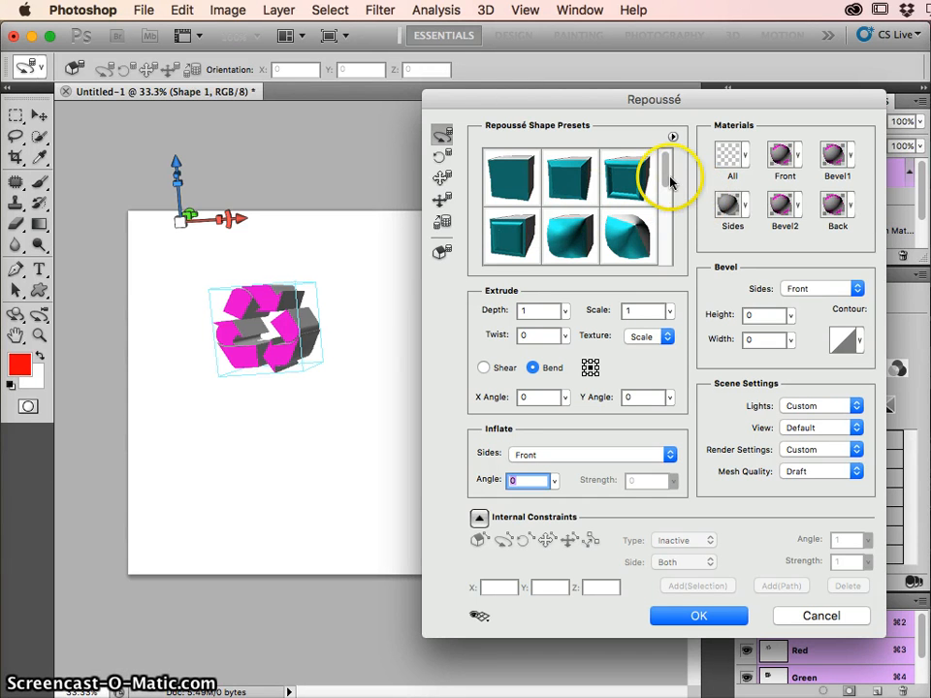
{"action": "left_click", "coordinate": [746, 152]}
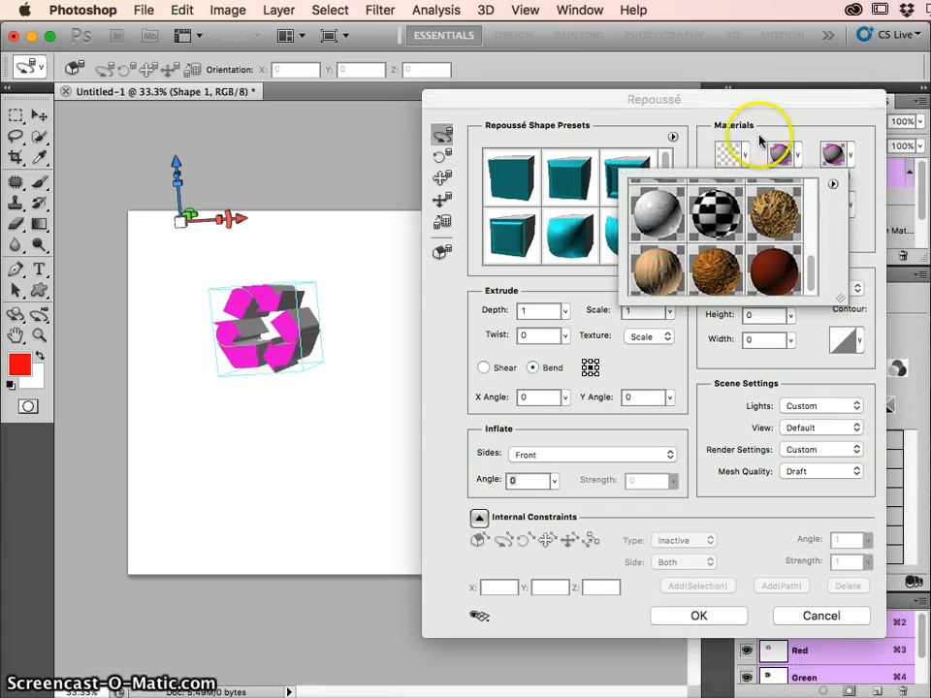
{"action": "left_click", "coordinate": [766, 131]}
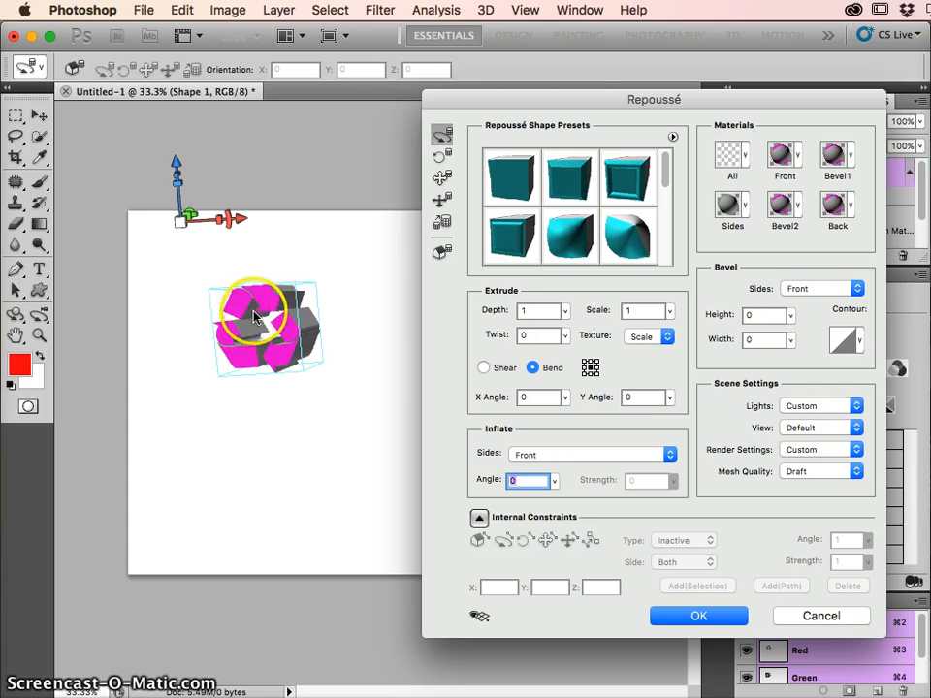
- Try Satin Black on the sides of the 3D object, and replace it with the light grey marble-like material
{"action": "left_click", "coordinate": [746, 208]}
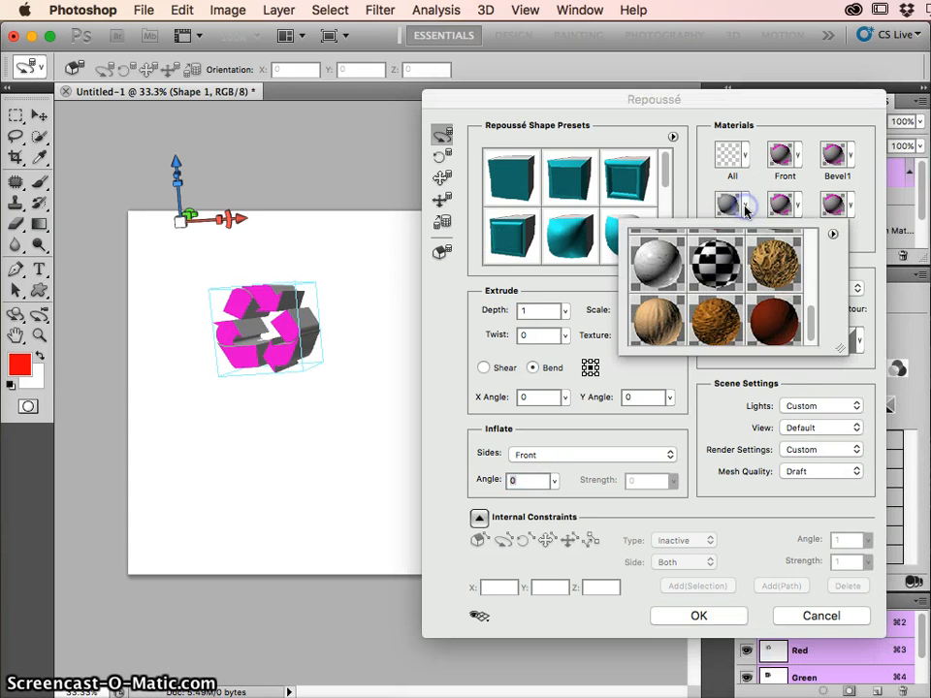
{"action": "left_click_drag", "start_coordinate": [810, 320], "coordinate": [805, 291]}
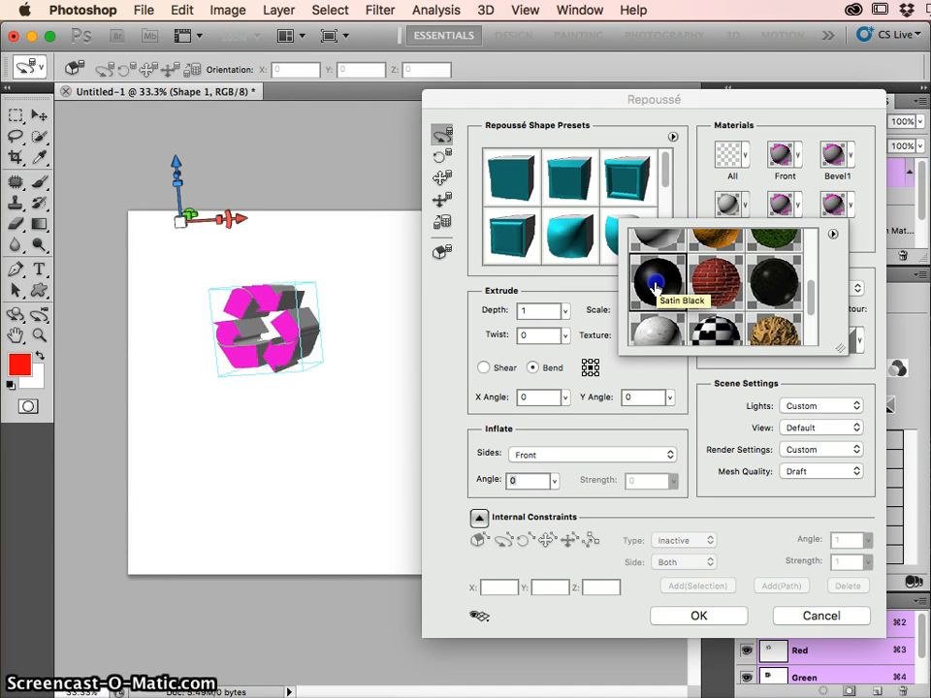
{"action": "left_click", "coordinate": [656, 288]}
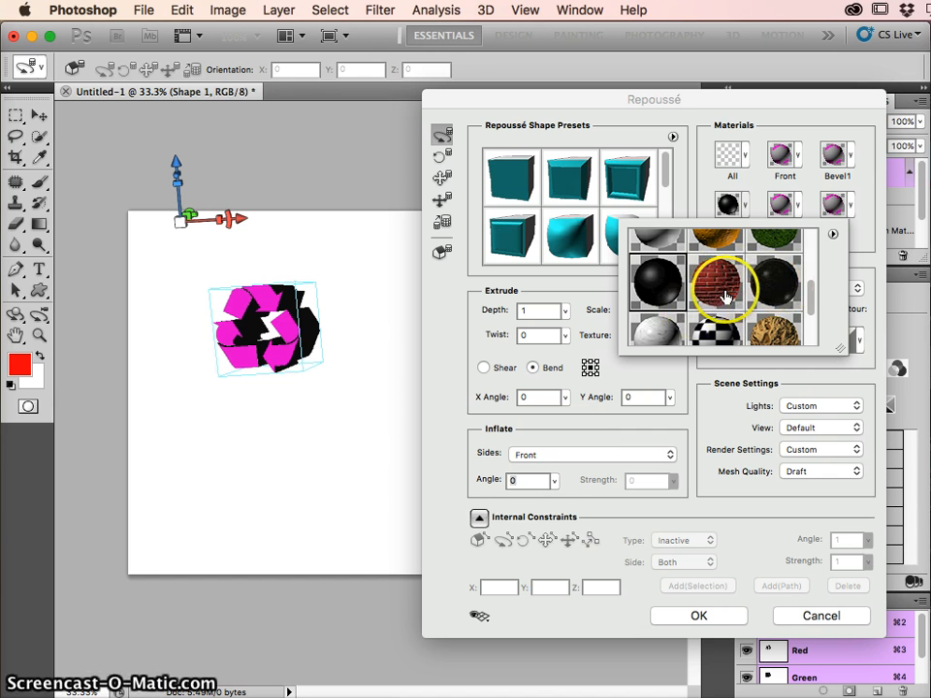
{"action": "scroll", "coordinate": [717, 287], "scroll_direction": "down", "scroll_amount": 2}
{"action": "left_click", "coordinate": [663, 288]}
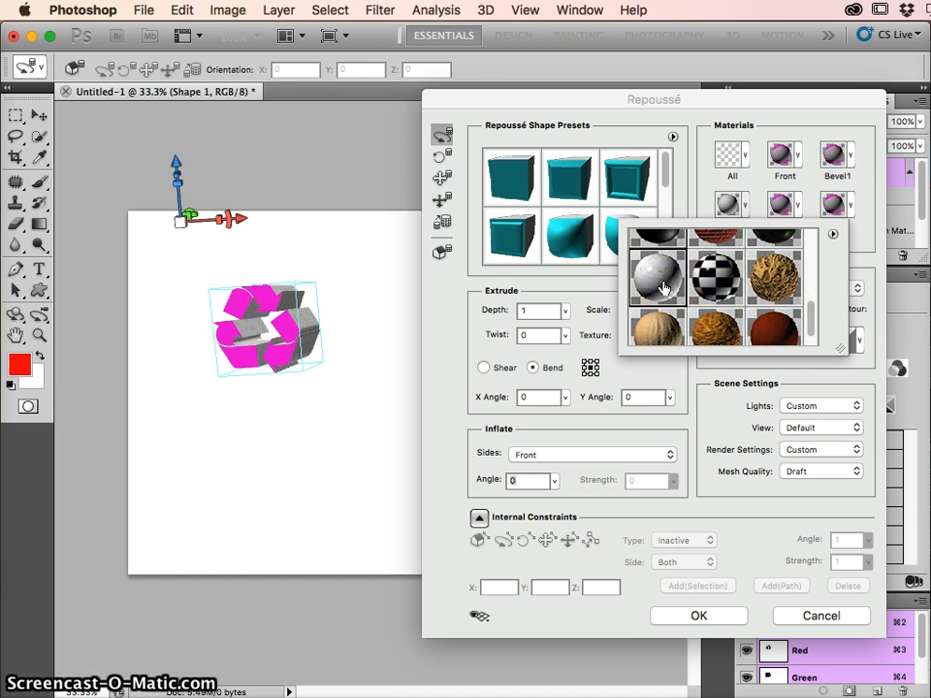
- Rotate the 3D recycle object further to expose more of its textured sides
{"action": "left_click", "coordinate": [245, 328]}
{"action": "left_click_drag", "start_coordinate": [305, 328], "coordinate": [263, 332]}
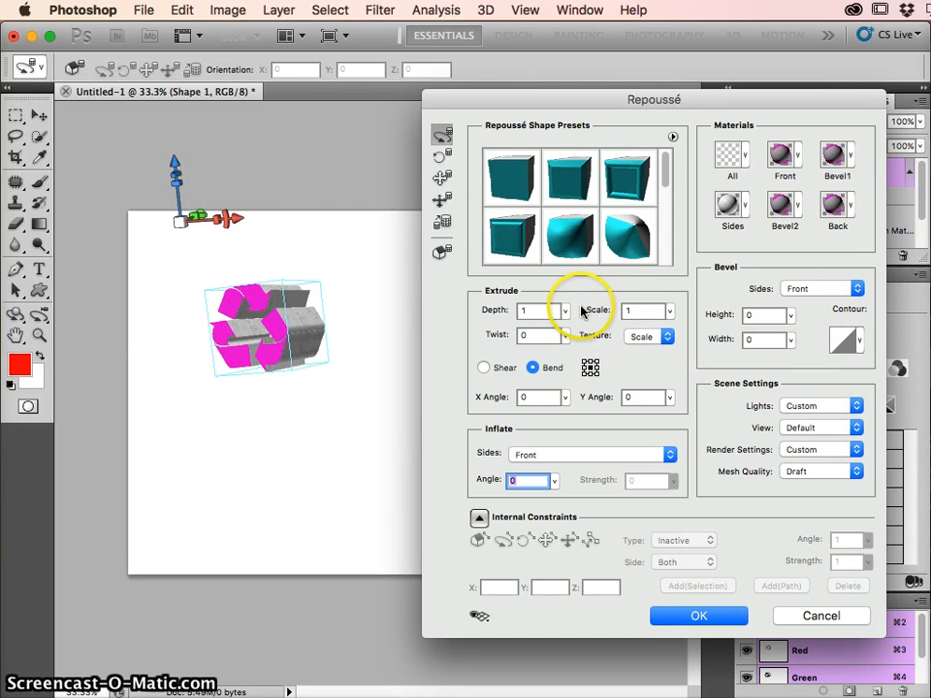
- Set the extrusion depth of the 3D recycle object to 0.62
{"action": "left_click", "coordinate": [566, 312]}
{"action": "mouse_move", "coordinate": [567, 335]}
{"action": "left_mouse_down"}
{"action": "mouse_move", "coordinate": [593, 333]}
{"action": "mouse_move", "coordinate": [565, 336]}
{"action": "left_mouse_up"}
{"action": "left_click", "coordinate": [667, 298]}
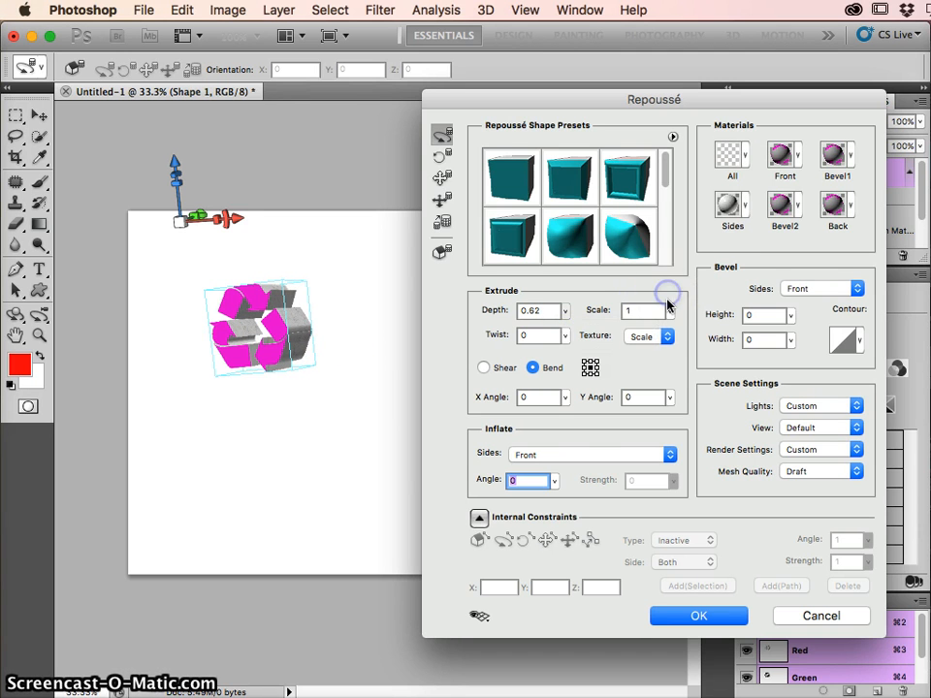
- Try an extrusion scale of 2.16, rotate the object to inspect the flared sides, and reset the scale to 1
{"action": "left_click", "coordinate": [669, 310]}
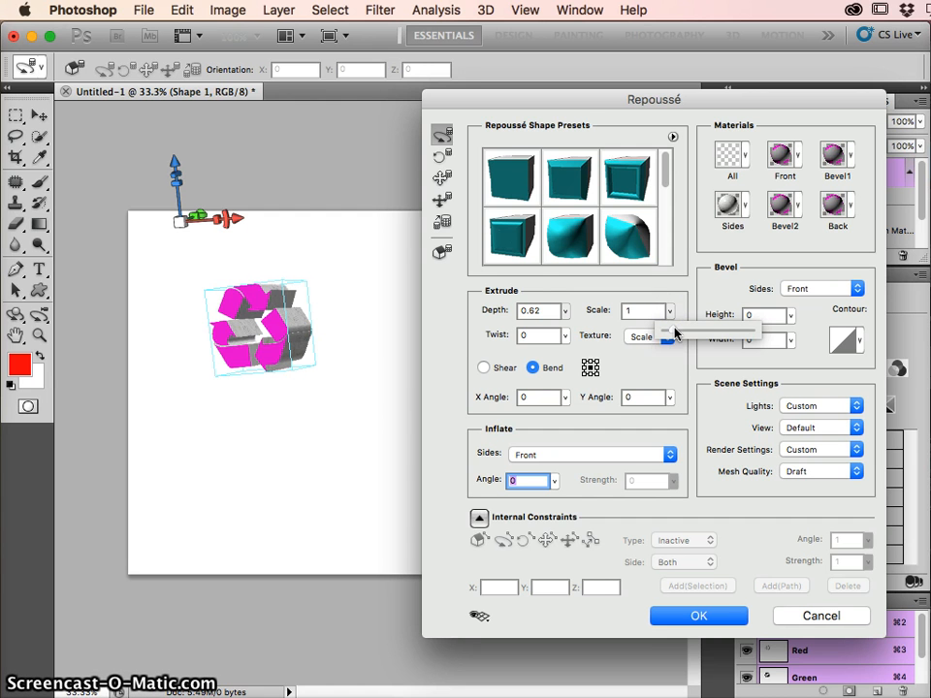
{"action": "left_click_drag", "start_coordinate": [675, 331], "coordinate": [682, 332]}
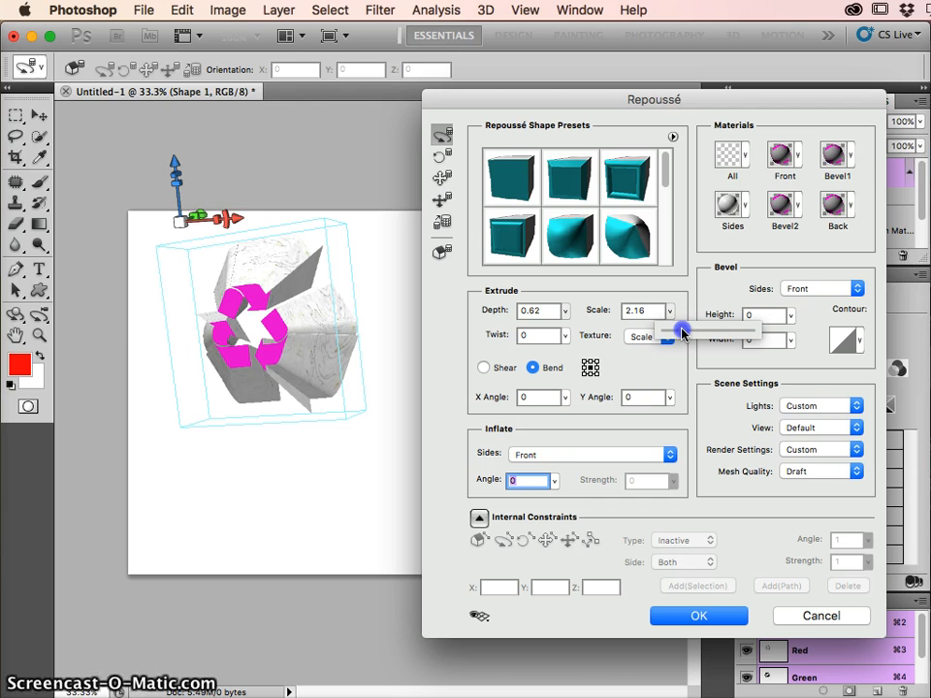
{"action": "left_click_drag", "start_coordinate": [351, 322], "coordinate": [441, 356]}
{"action": "left_click_drag", "start_coordinate": [264, 357], "coordinate": [456, 349]}
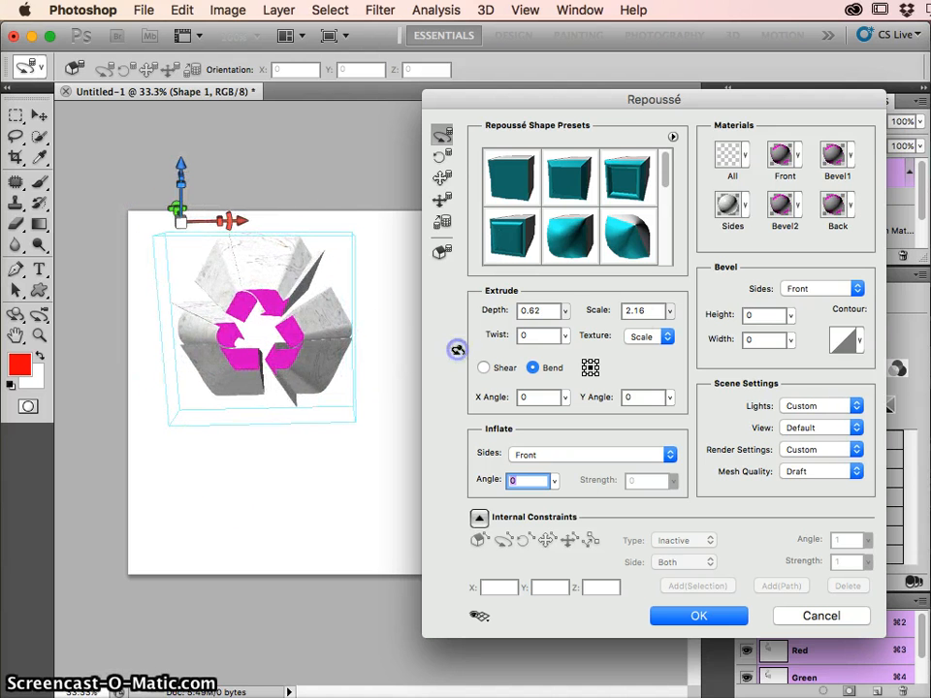
{"action": "left_click", "coordinate": [669, 311]}
{"action": "left_click", "coordinate": [647, 310]}
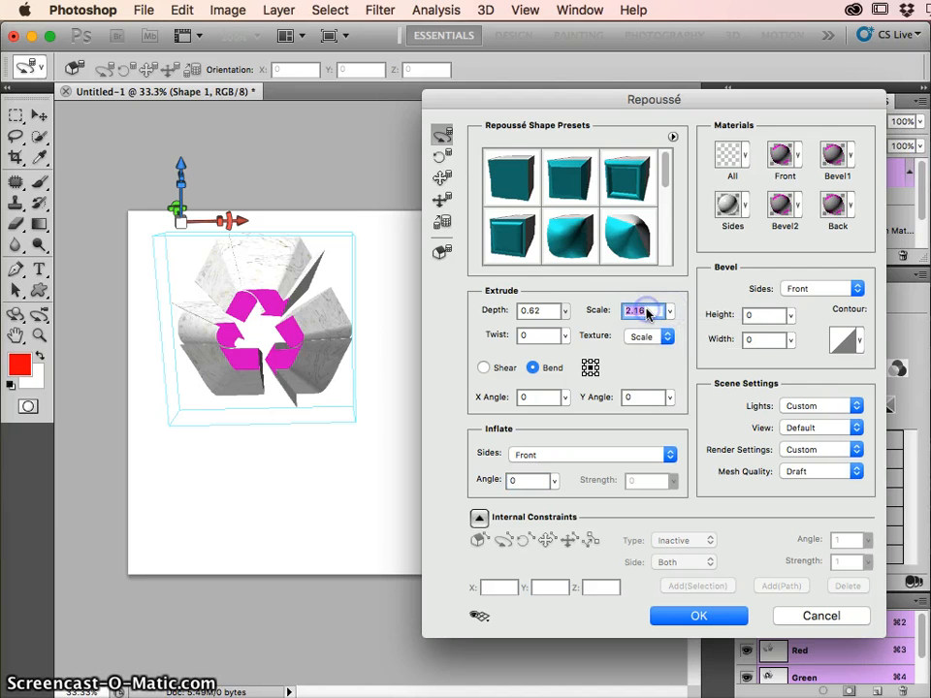
{"action": "type", "text": "1"}
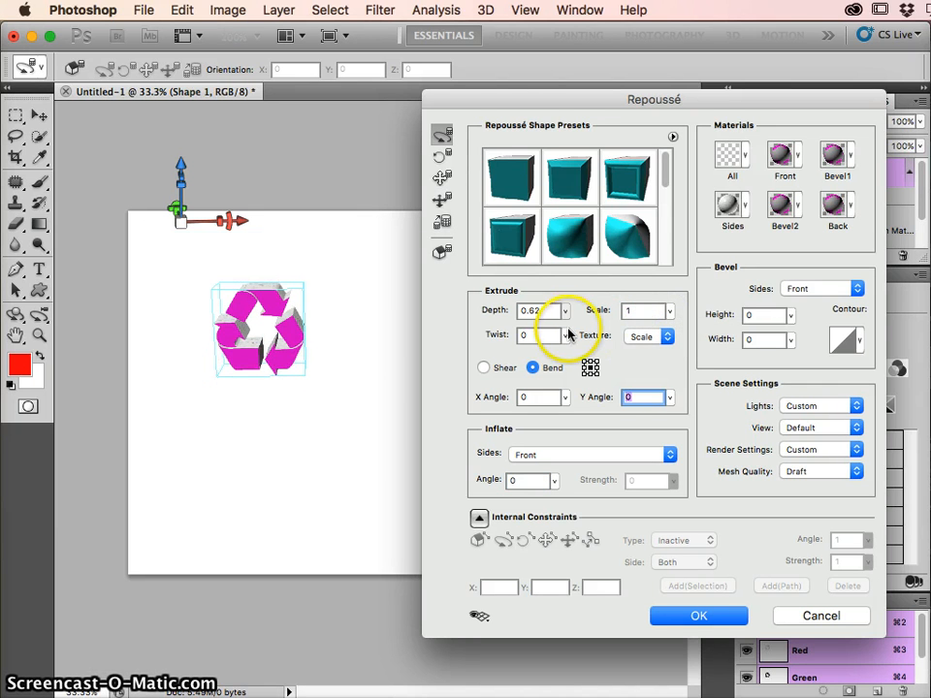
- Try an extrusion twist of 705.2, rotate the object to inspect the twisted sides, and reset the twist to 0
{"action": "left_click", "coordinate": [564, 336]}
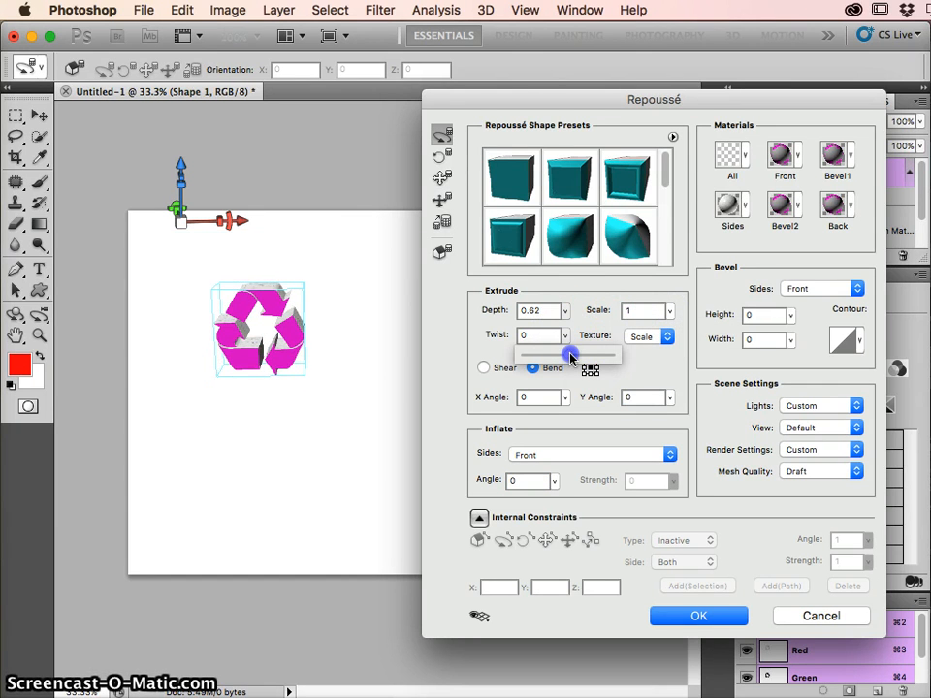
{"action": "left_click_drag", "start_coordinate": [570, 357], "coordinate": [577, 357]}
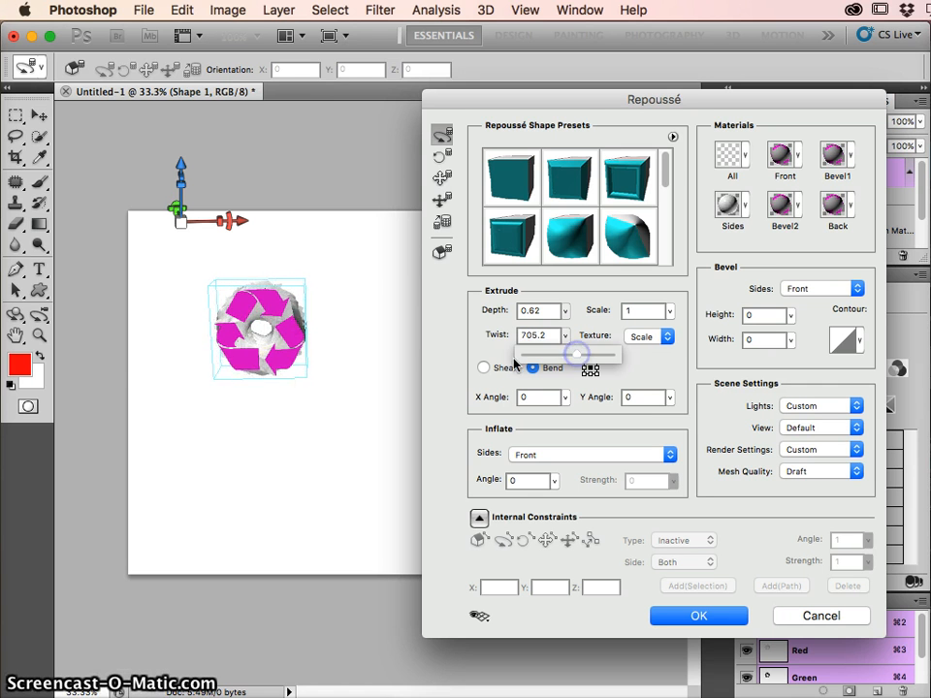
{"action": "left_click", "coordinate": [276, 374]}
{"action": "left_click_drag", "start_coordinate": [277, 375], "coordinate": [245, 379]}
{"action": "left_click_drag", "start_coordinate": [304, 355], "coordinate": [406, 345]}
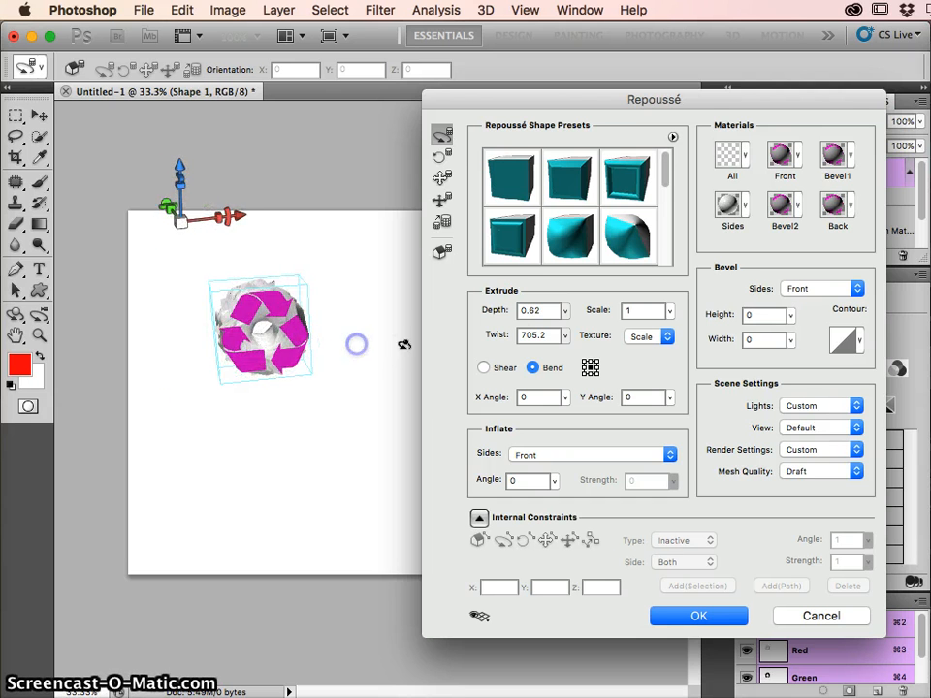
{"action": "double_click", "coordinate": [537, 334]}
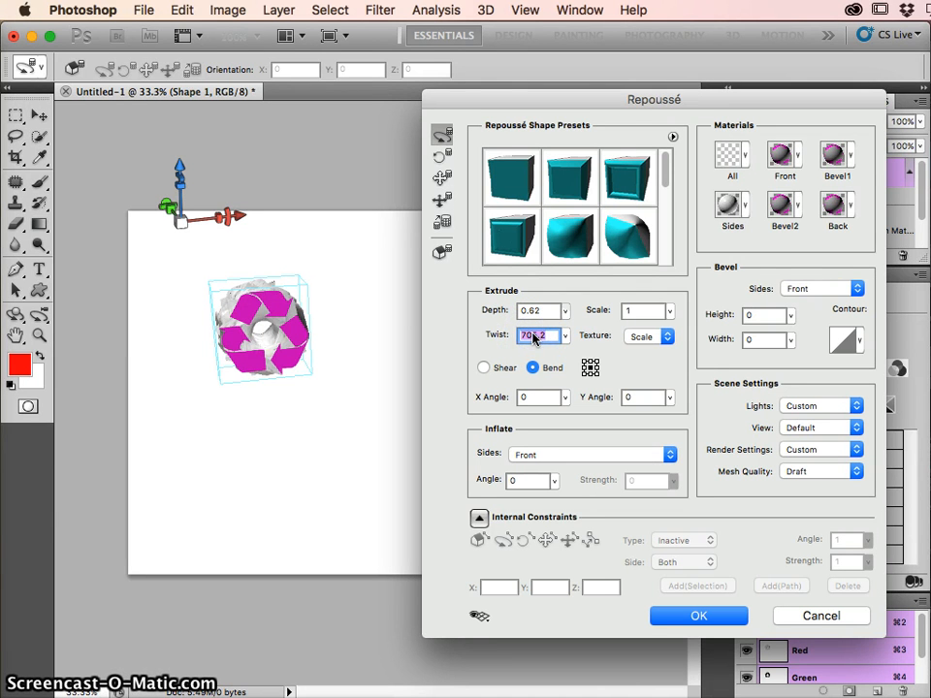
{"action": "type", "text": "0"}
{"action": "key", "text": "Tab"}
- Rotate the object to expose its sides, try Tile as the extrusion texture mapping, and set it to Fill
{"action": "left_click", "coordinate": [666, 338]}
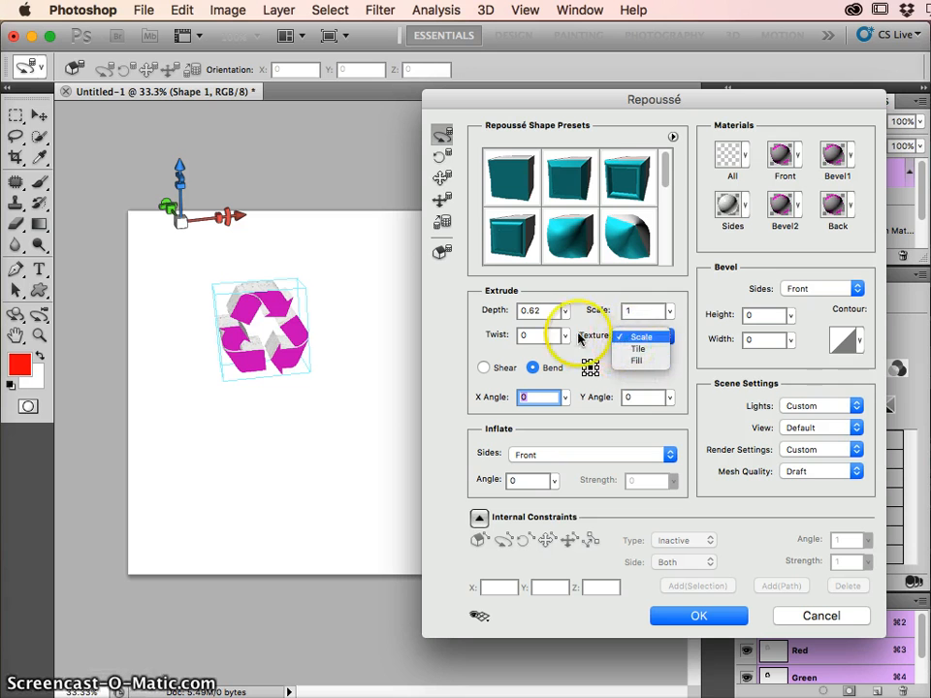
{"action": "left_click", "coordinate": [173, 375]}
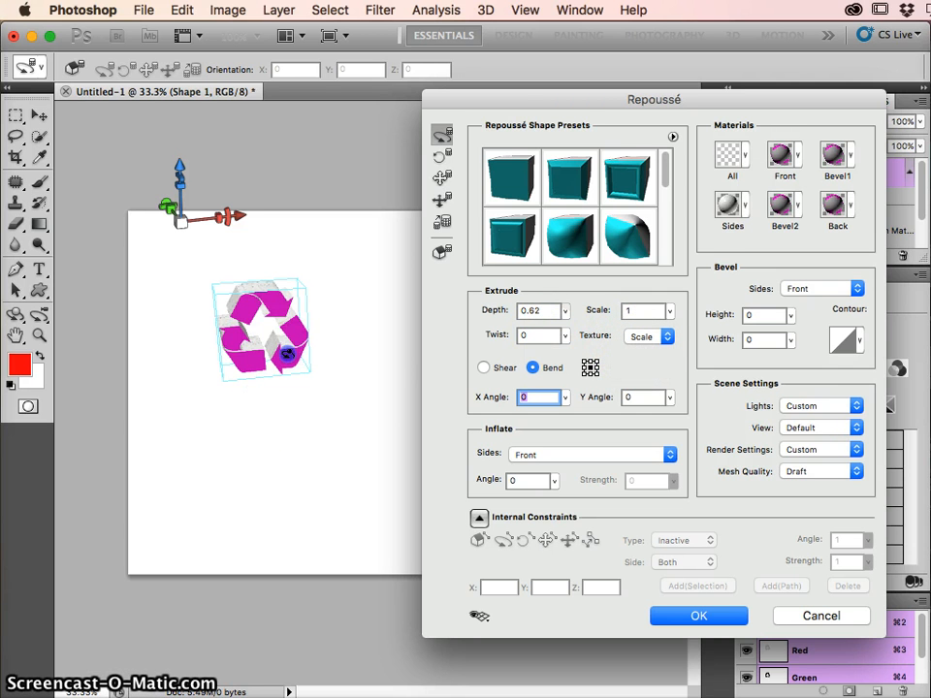
{"action": "left_click_drag", "start_coordinate": [288, 355], "coordinate": [192, 320]}
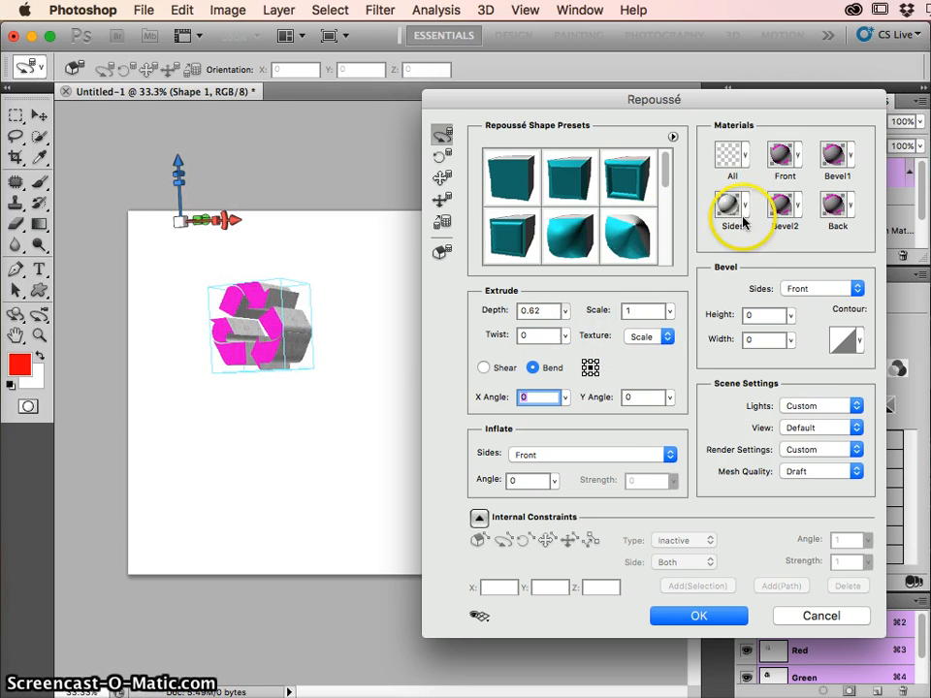
{"action": "left_click", "coordinate": [666, 336]}
{"action": "left_click", "coordinate": [658, 349]}
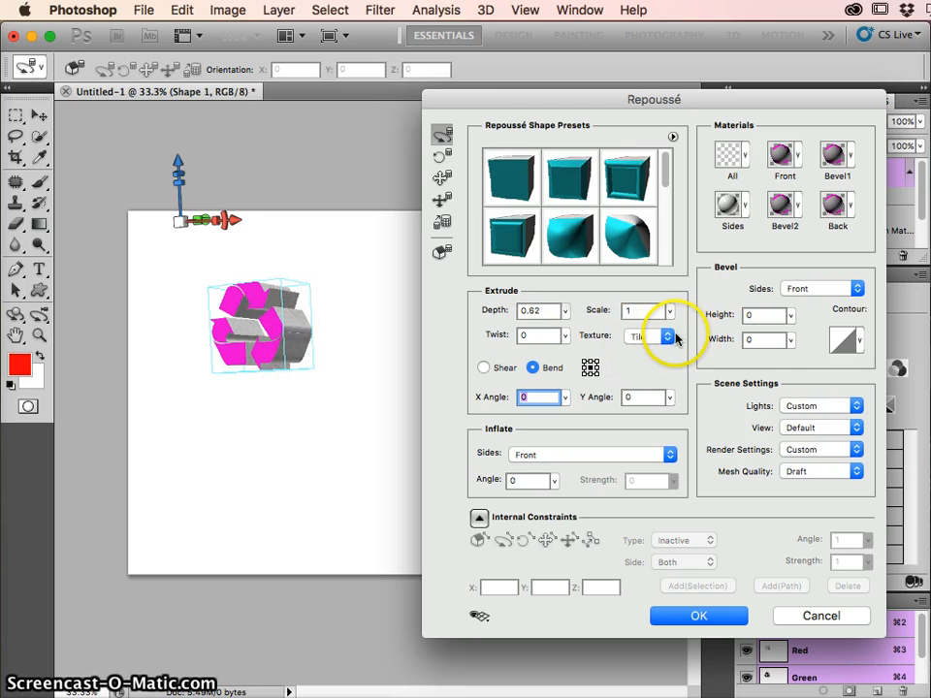
{"action": "left_click", "coordinate": [662, 336]}
{"action": "left_click", "coordinate": [649, 351]}
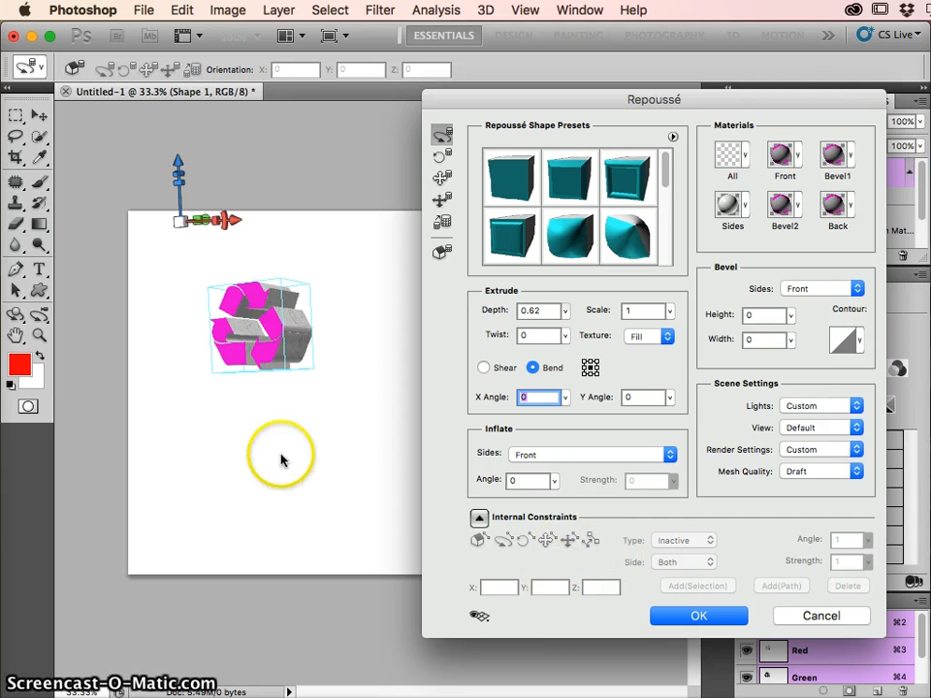
- Rotate the recycle object to face almost forward and apply the Repoussé settings
{"action": "left_click_drag", "start_coordinate": [281, 460], "coordinate": [376, 377]}
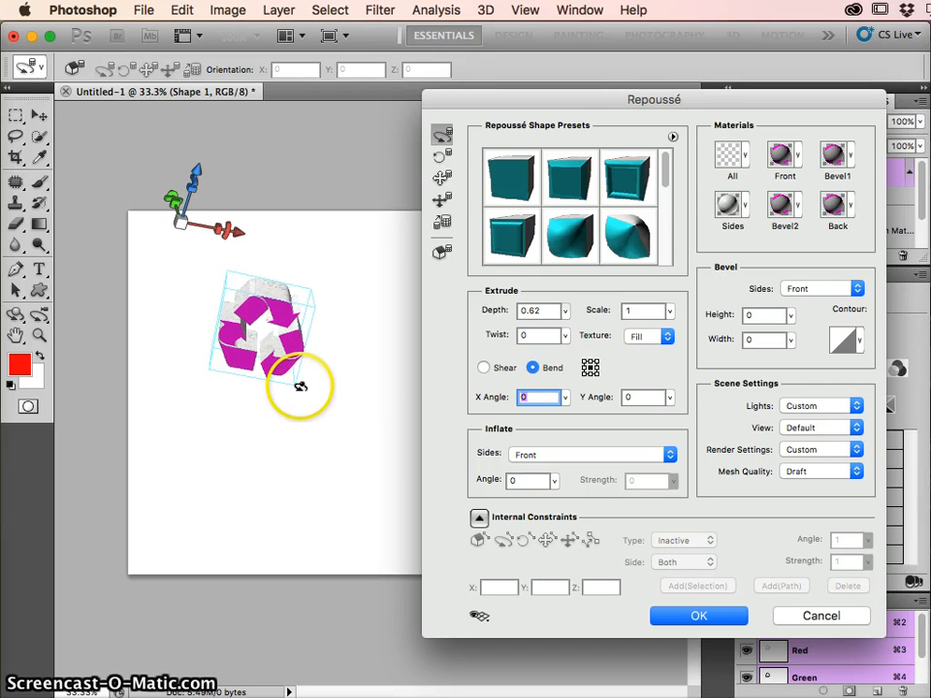
{"action": "left_click_drag", "start_coordinate": [264, 298], "coordinate": [326, 332]}
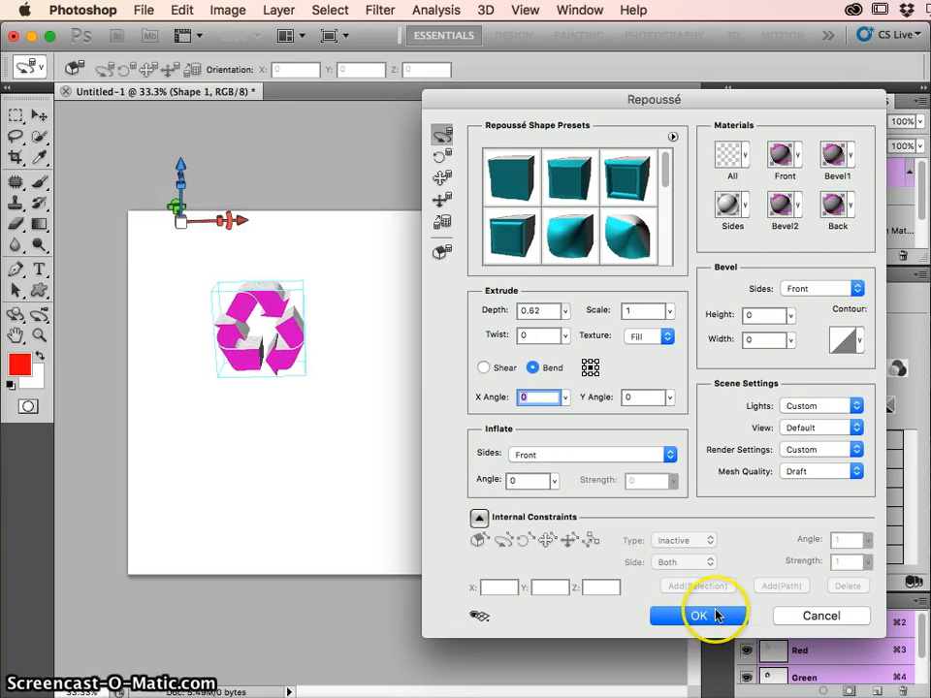
{"action": "left_click", "coordinate": [716, 616]}
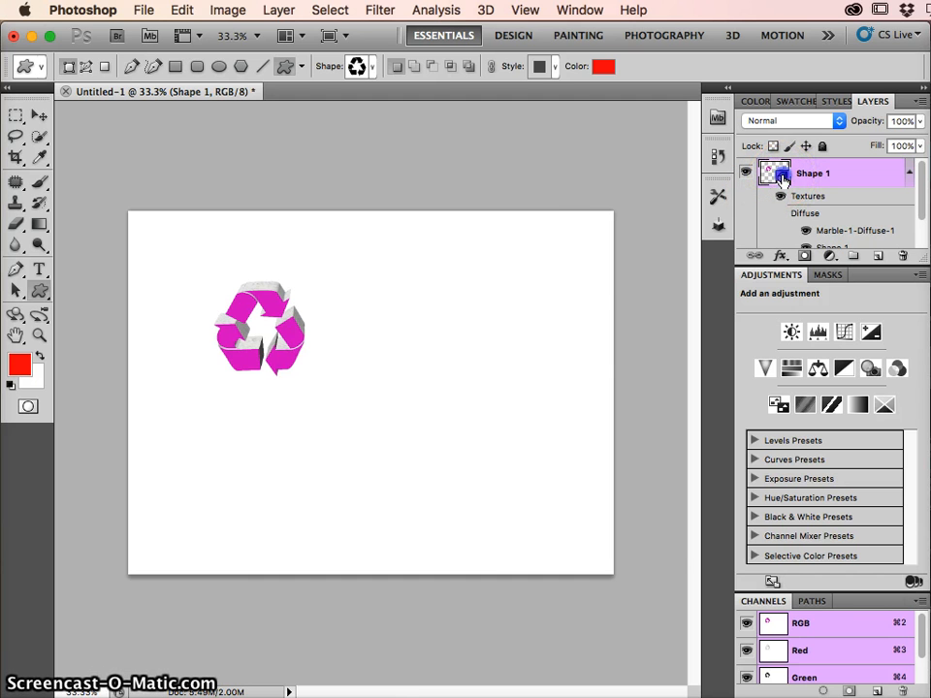
- Open the 3D scene settings of the Shape 1 layer and enlarge them to show all materials and lights
{"action": "double_click", "coordinate": [783, 178]}
{"action": "left_click", "coordinate": [609, 198]}
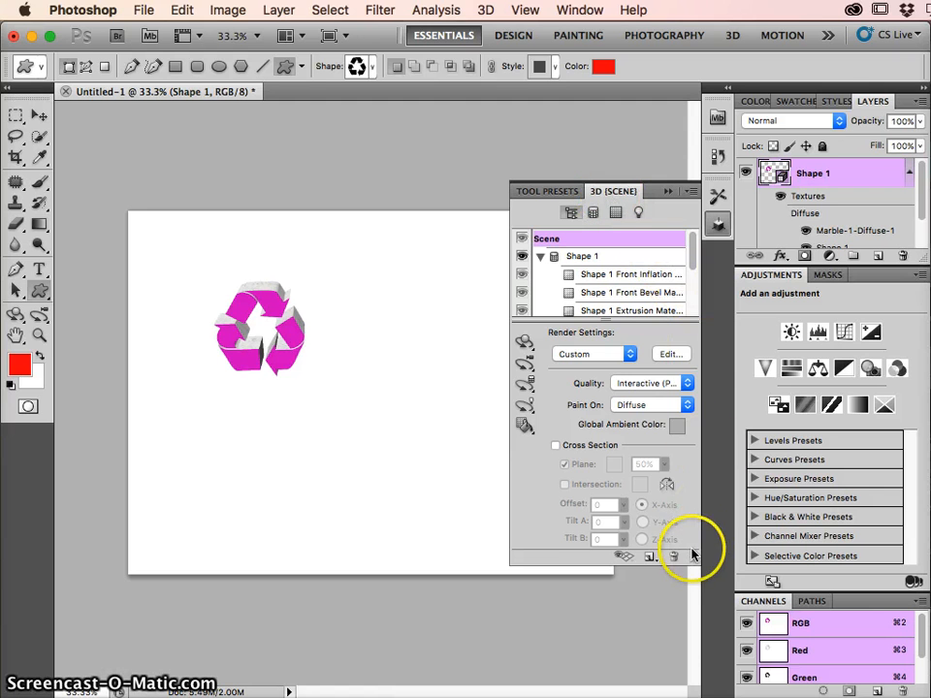
{"action": "left_click_drag", "start_coordinate": [695, 636], "coordinate": [695, 675]}
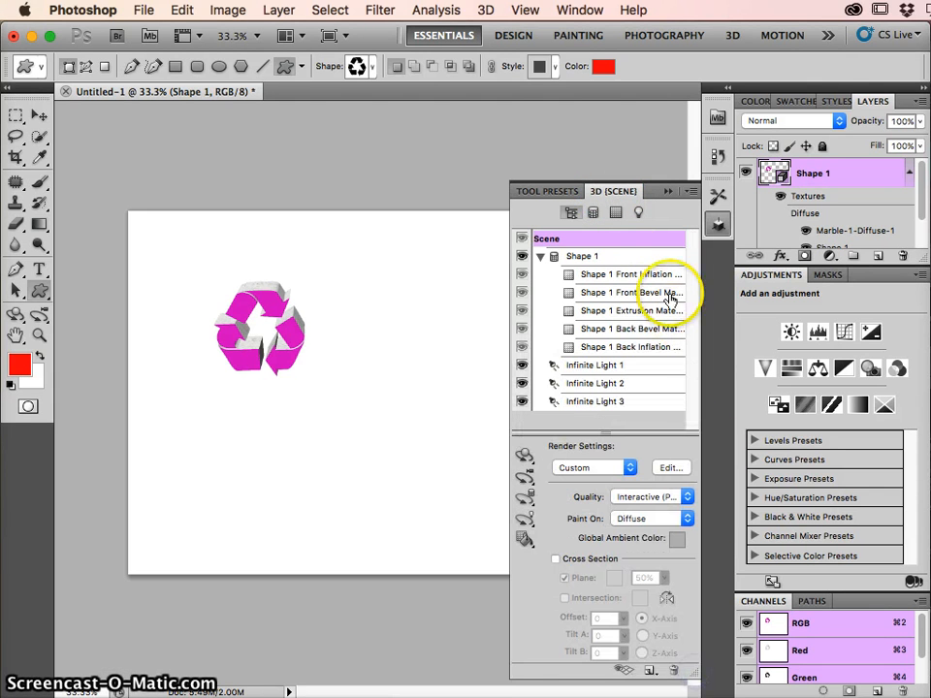
- Examine the properties of the front inflation, front bevel, extrusion, back bevel and back inflation materials of Shape 1
{"action": "left_click", "coordinate": [614, 276]}
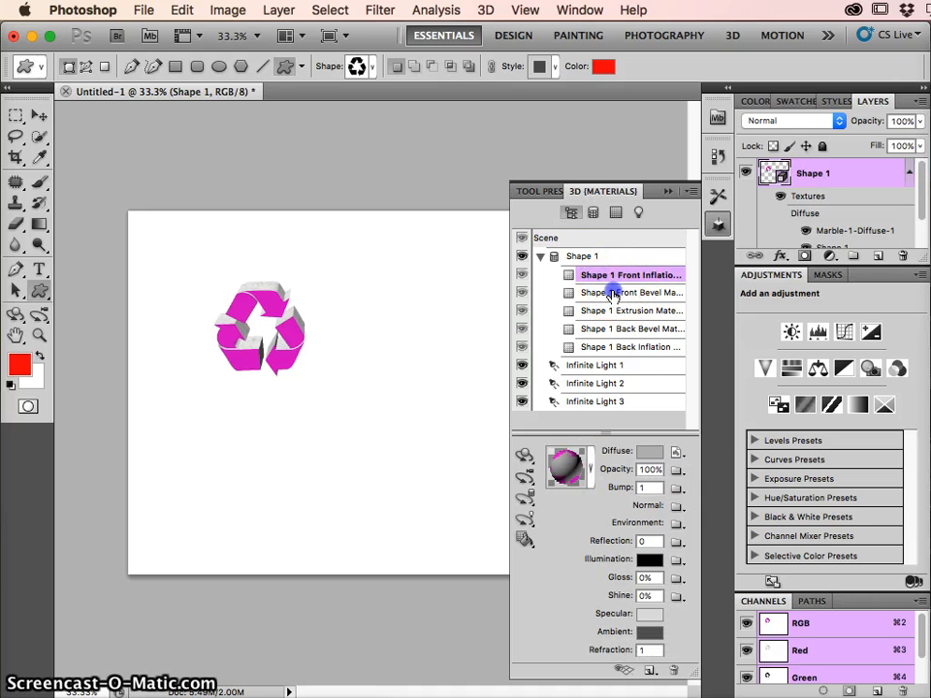
{"action": "left_click", "coordinate": [612, 293]}
{"action": "left_click", "coordinate": [616, 275]}
{"action": "left_click", "coordinate": [617, 293]}
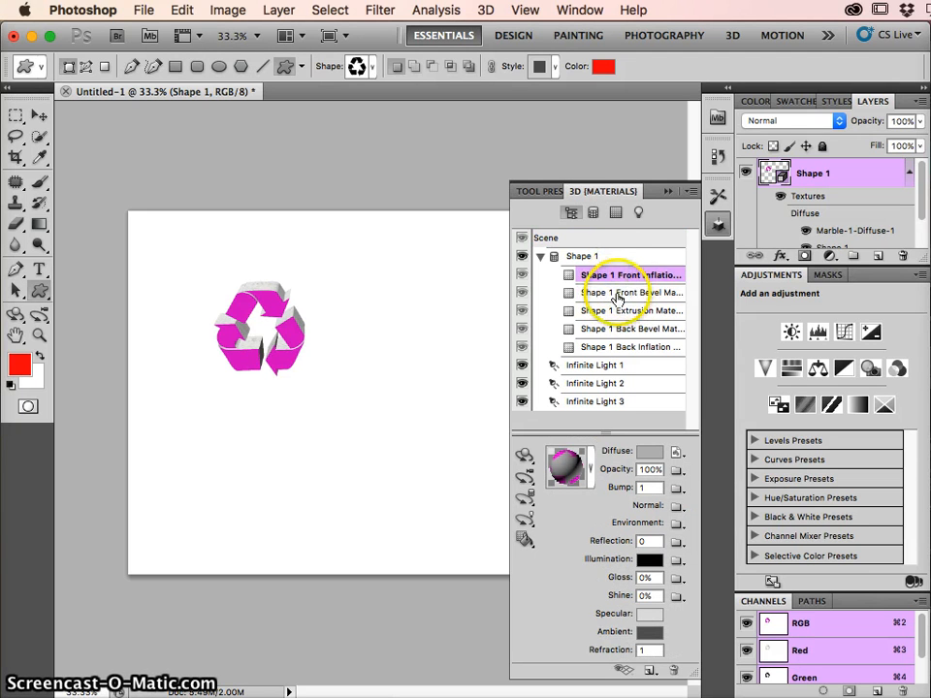
{"action": "left_click", "coordinate": [605, 312]}
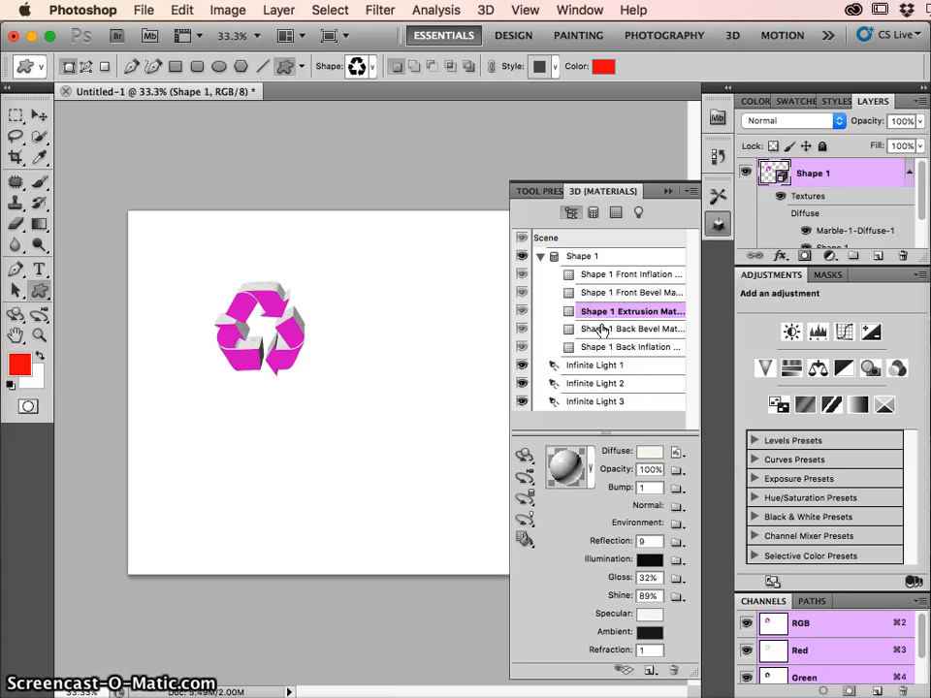
{"action": "left_click", "coordinate": [602, 329]}
{"action": "left_click", "coordinate": [601, 348]}
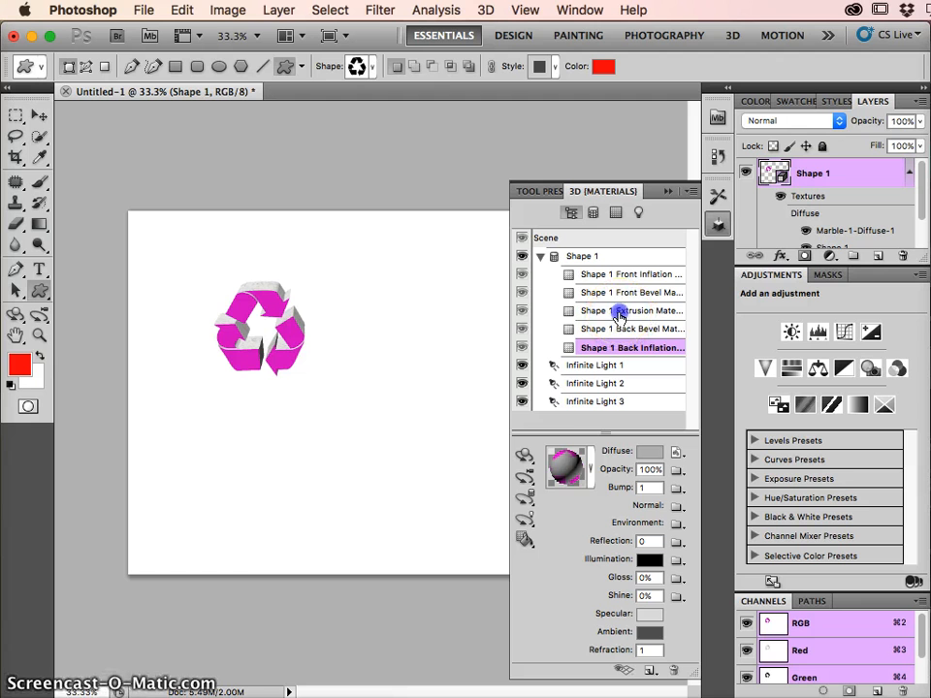
- Apply the black-and-white checkered tiles material to Shape 1's extrusion material, undoing the stray shape drawn on the canvas
{"action": "left_click", "coordinate": [618, 314]}
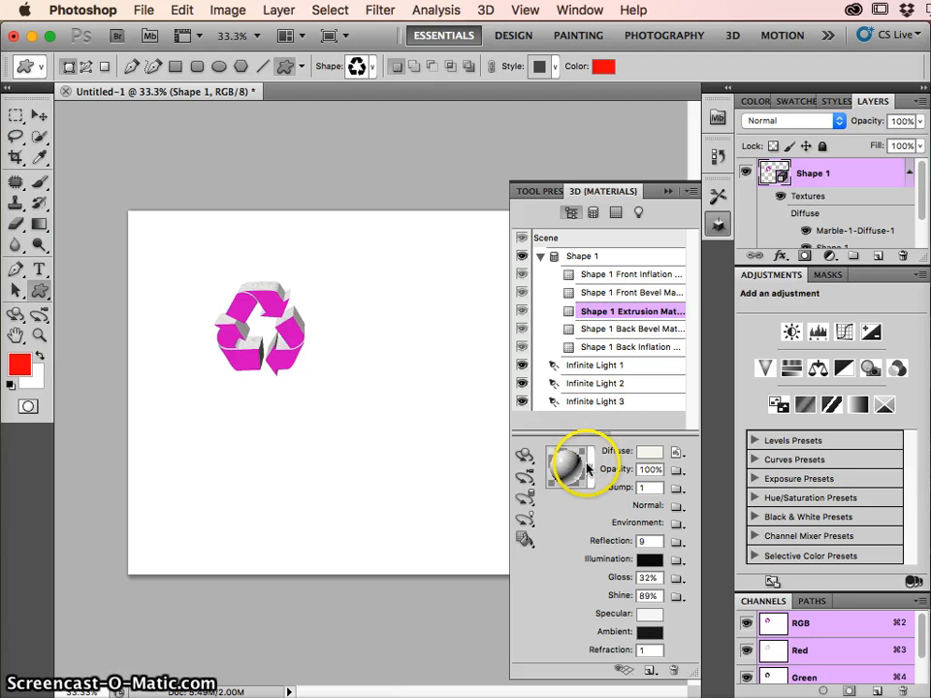
{"action": "left_click_drag", "start_coordinate": [322, 356], "coordinate": [338, 359]}
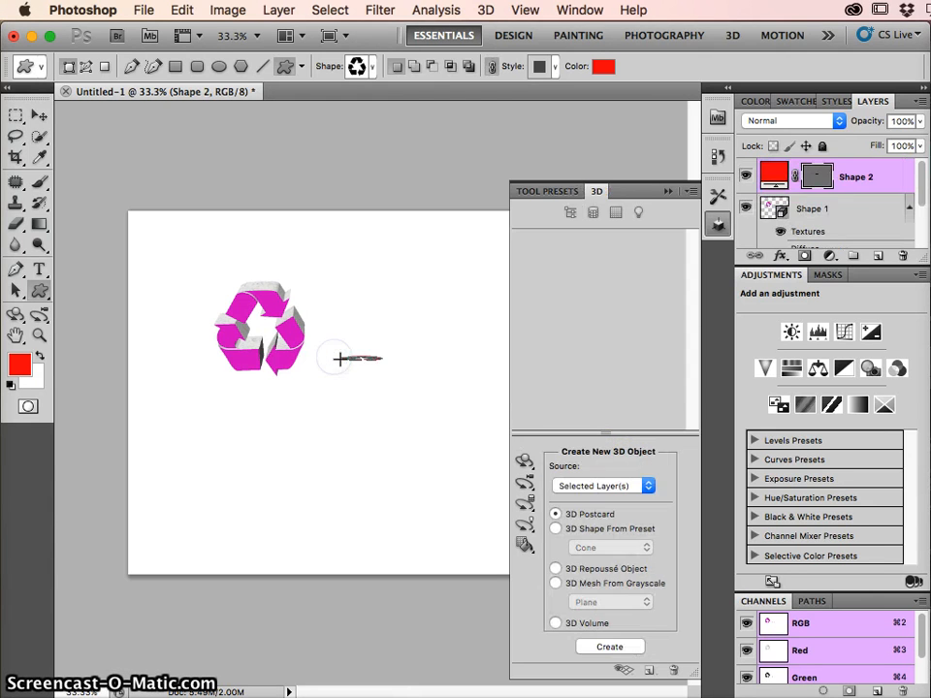
{"action": "key", "text": "super+z"}
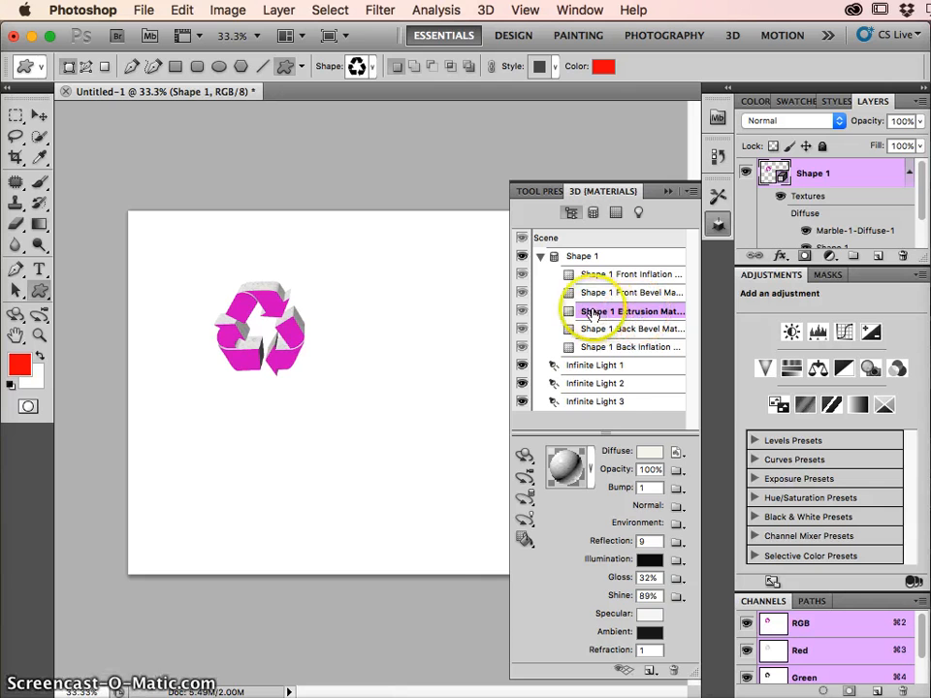
{"action": "left_click", "coordinate": [590, 468]}
{"action": "left_click", "coordinate": [556, 555]}
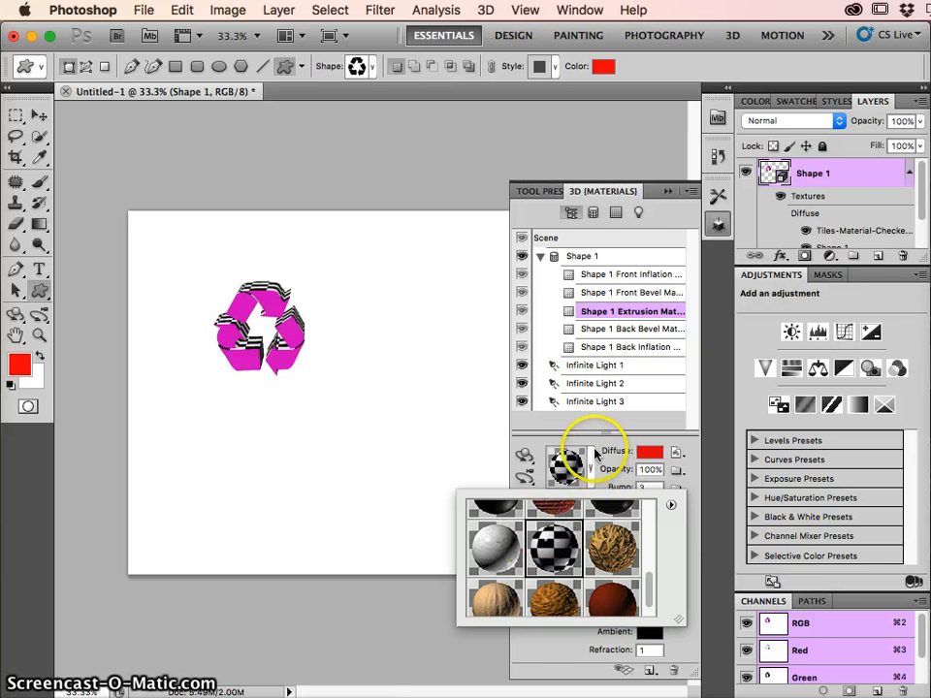
{"action": "left_click", "coordinate": [302, 424]}
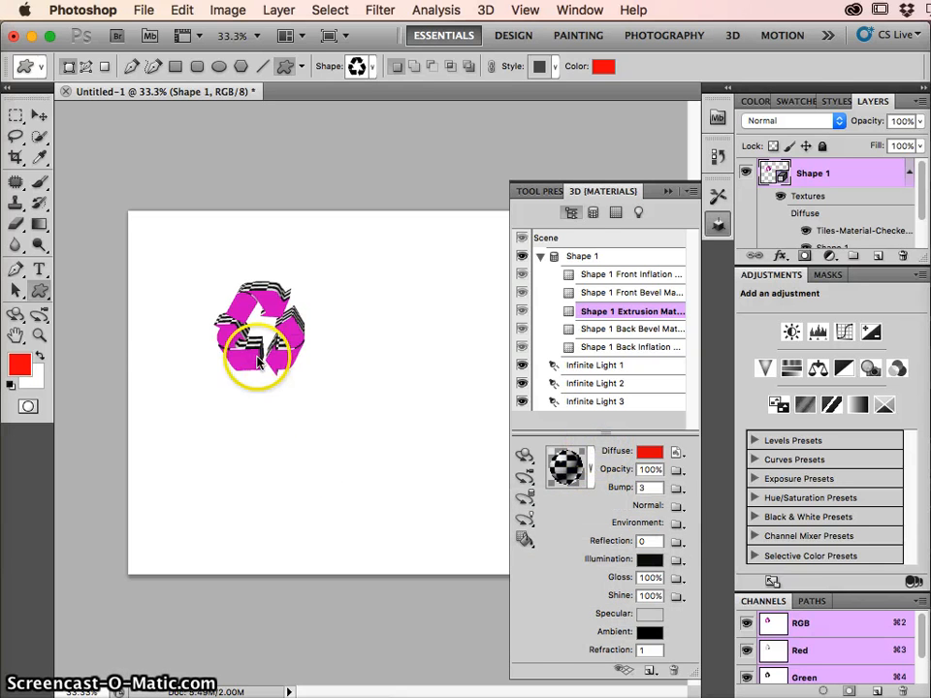
- Rotate the 3D object with the 3D Object Rotate tool to expose its checkered sides, to about X 14.8, Y 0, Z 29.4
{"action": "left_click", "coordinate": [38, 317]}
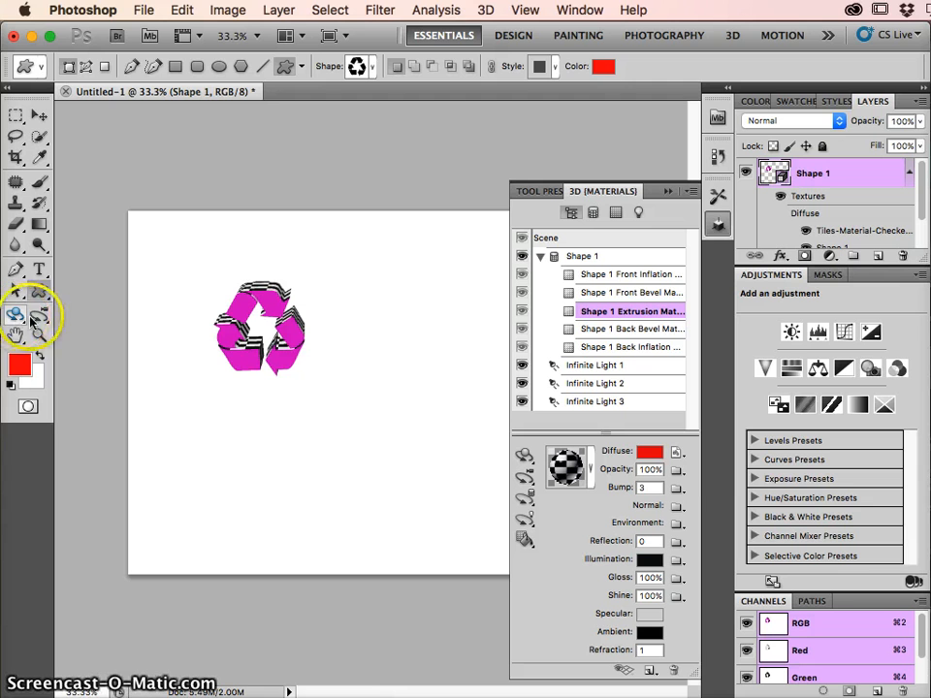
{"action": "left_click", "coordinate": [41, 317]}
{"action": "left_click", "coordinate": [39, 320]}
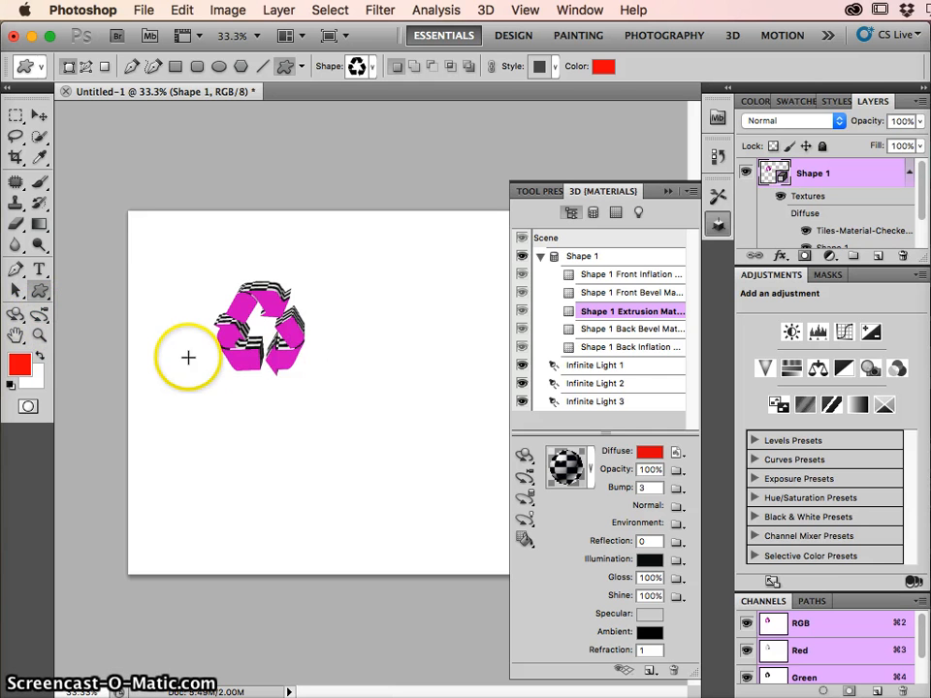
{"action": "left_click", "coordinate": [16, 315]}
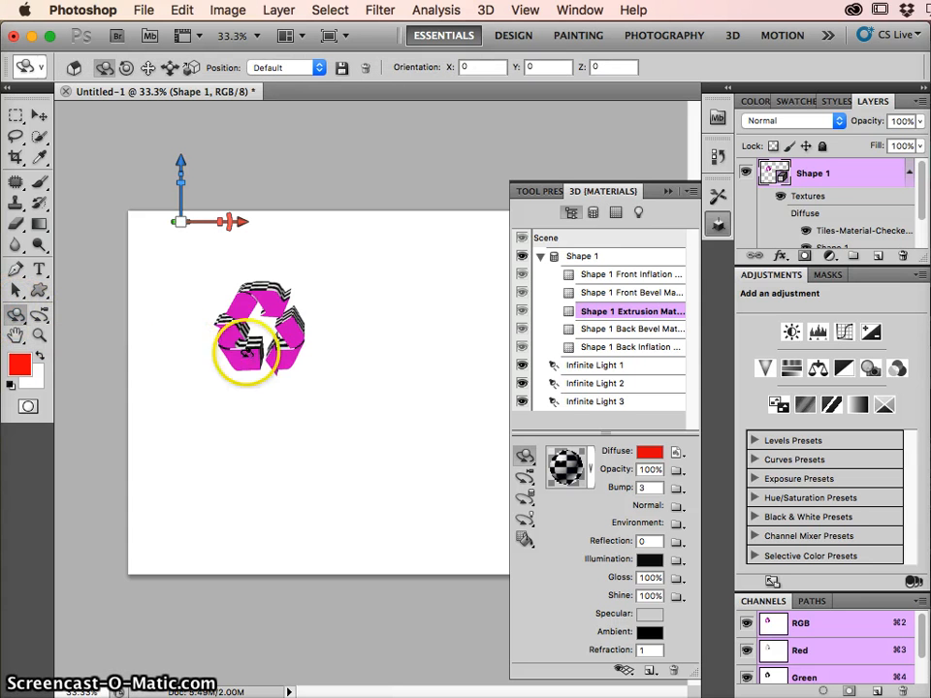
{"action": "left_click_drag", "start_coordinate": [343, 380], "coordinate": [265, 355]}
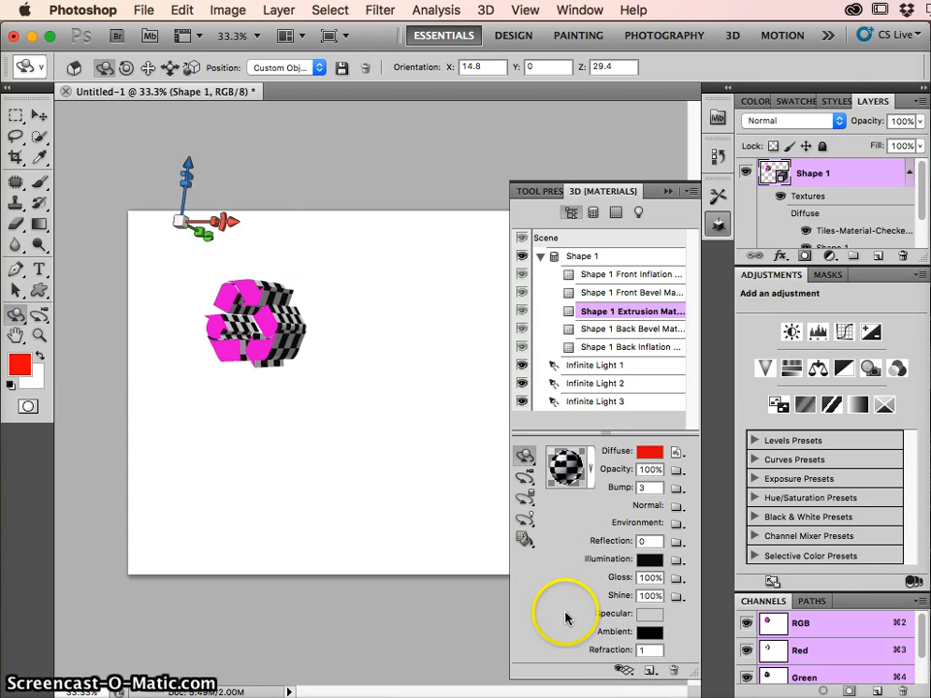
{"action": "left_click", "coordinate": [623, 669]}
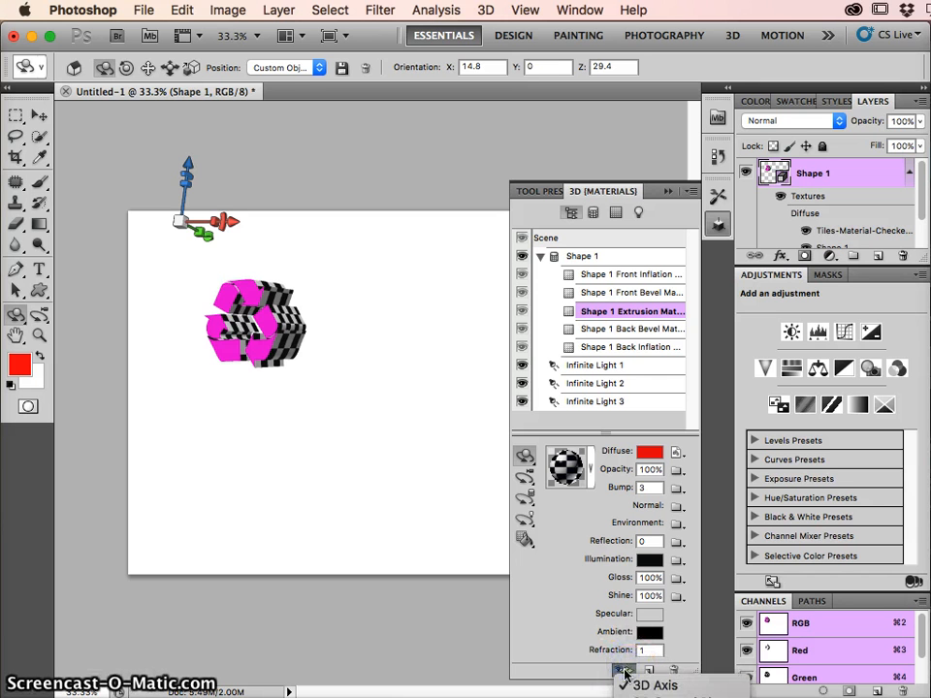
{"action": "left_click", "coordinate": [578, 671]}
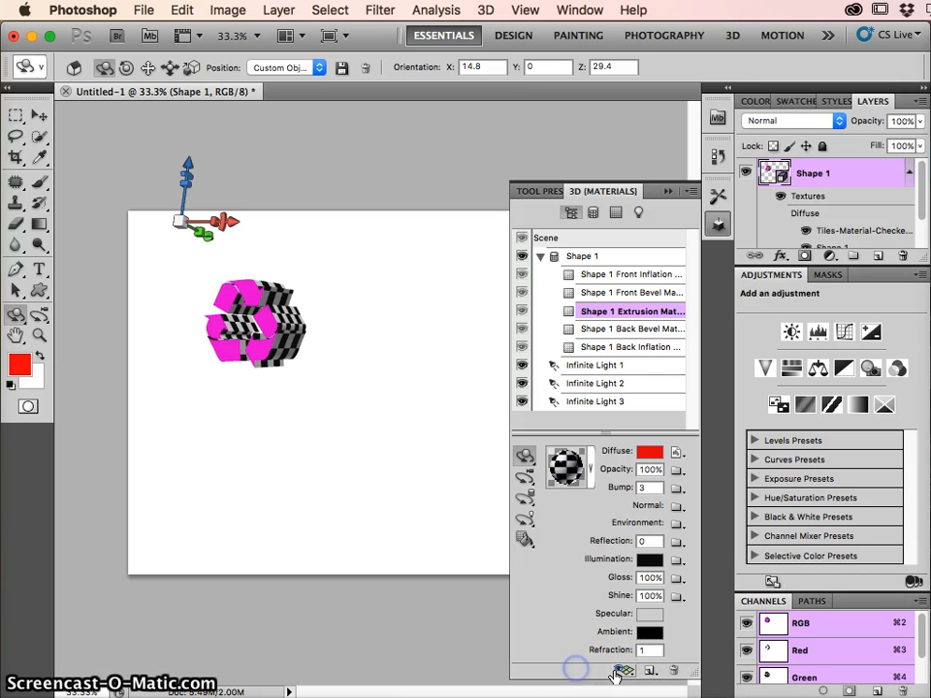
{"action": "left_click", "coordinate": [617, 671]}
{"action": "left_click", "coordinate": [506, 649]}
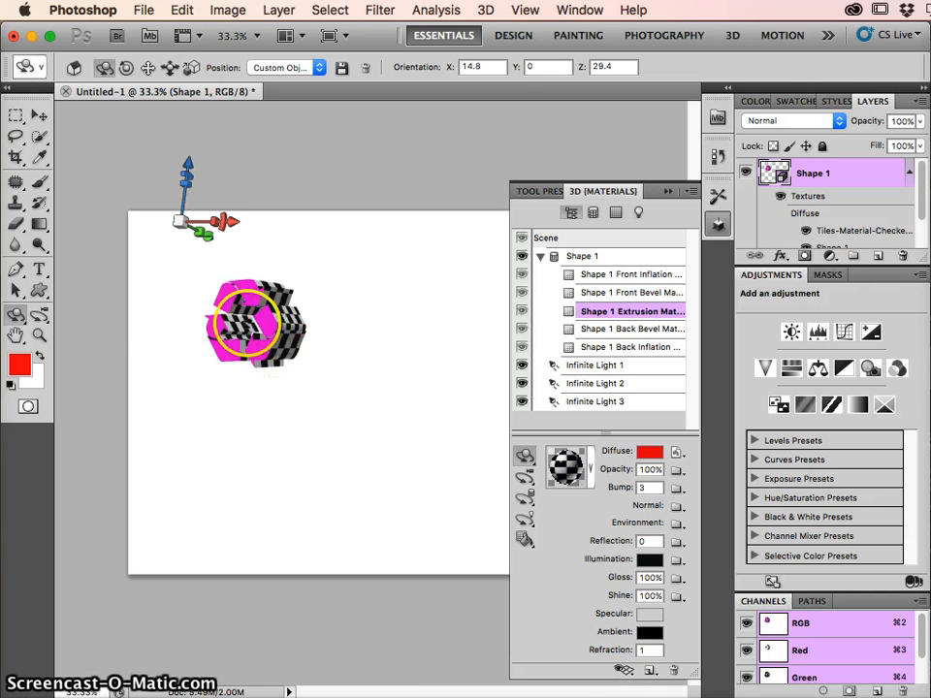
- Rotate the 3D object back to face almost forward, at about X 0.3, Y 8, Z -3.7
{"action": "left_click_drag", "start_coordinate": [246, 326], "coordinate": [331, 355]}
{"action": "left_click", "coordinate": [336, 329]}
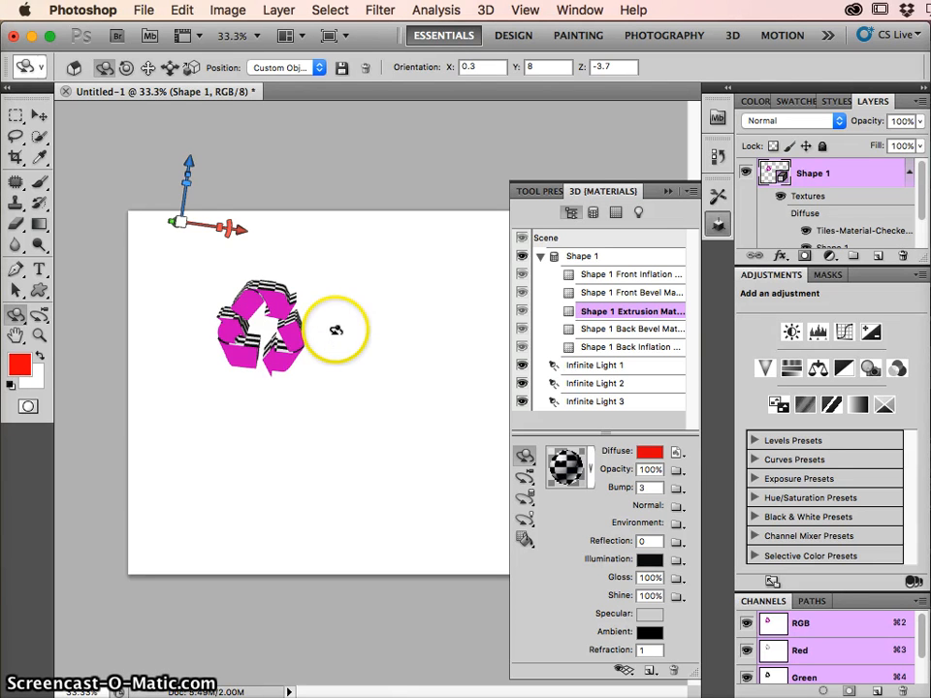